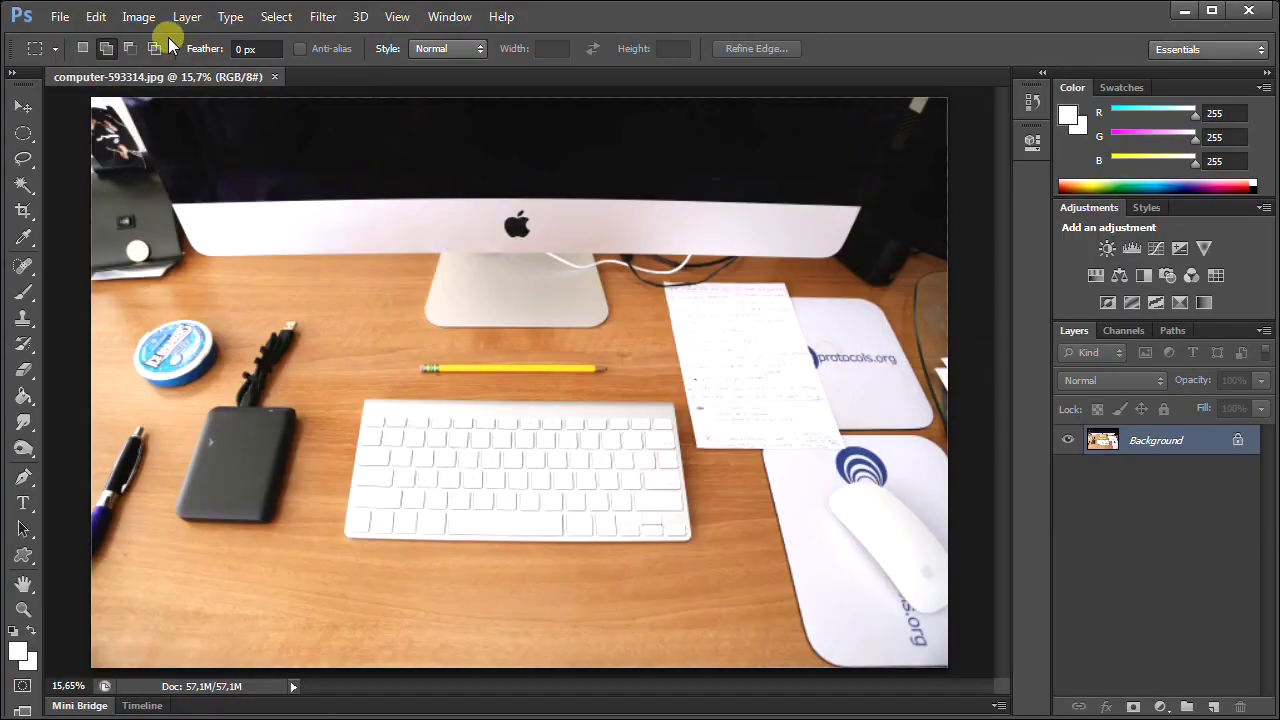
# Apply Auto Contrast to the desk photo computer-593314.jpg to darken it and strengthen contrast
pyautogui.click(140, 17)
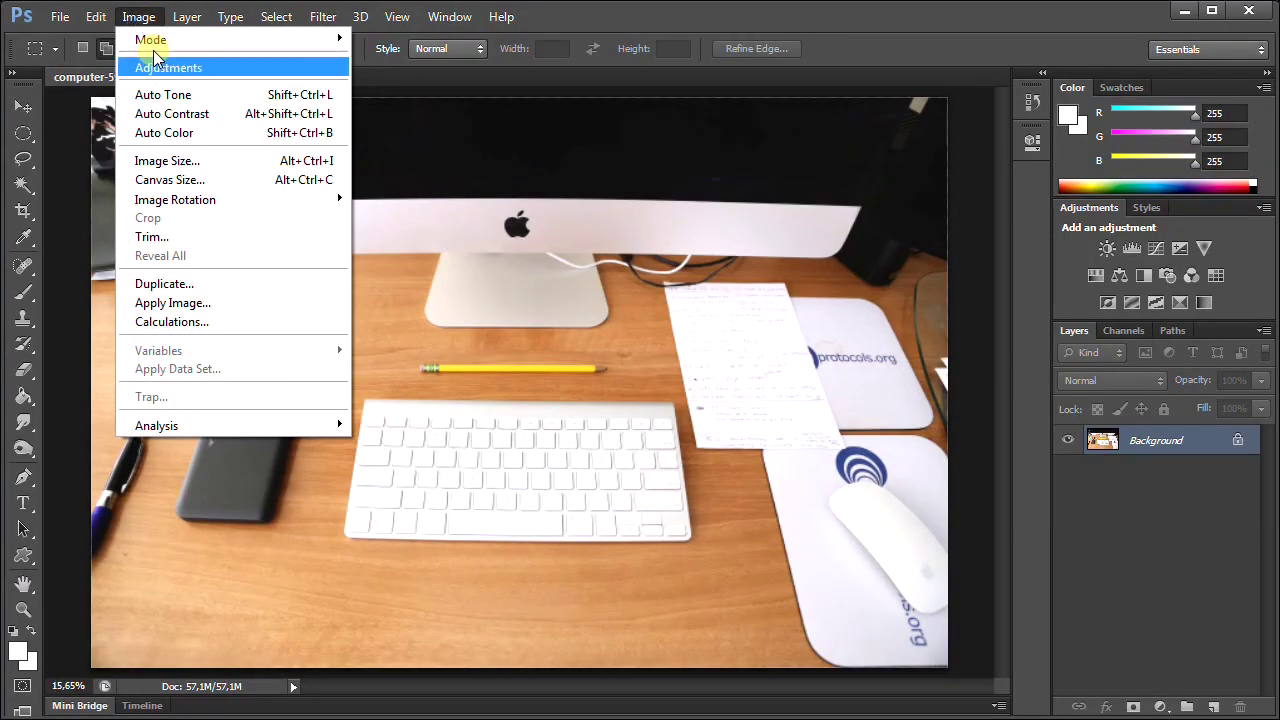
pyautogui.click(165, 113)
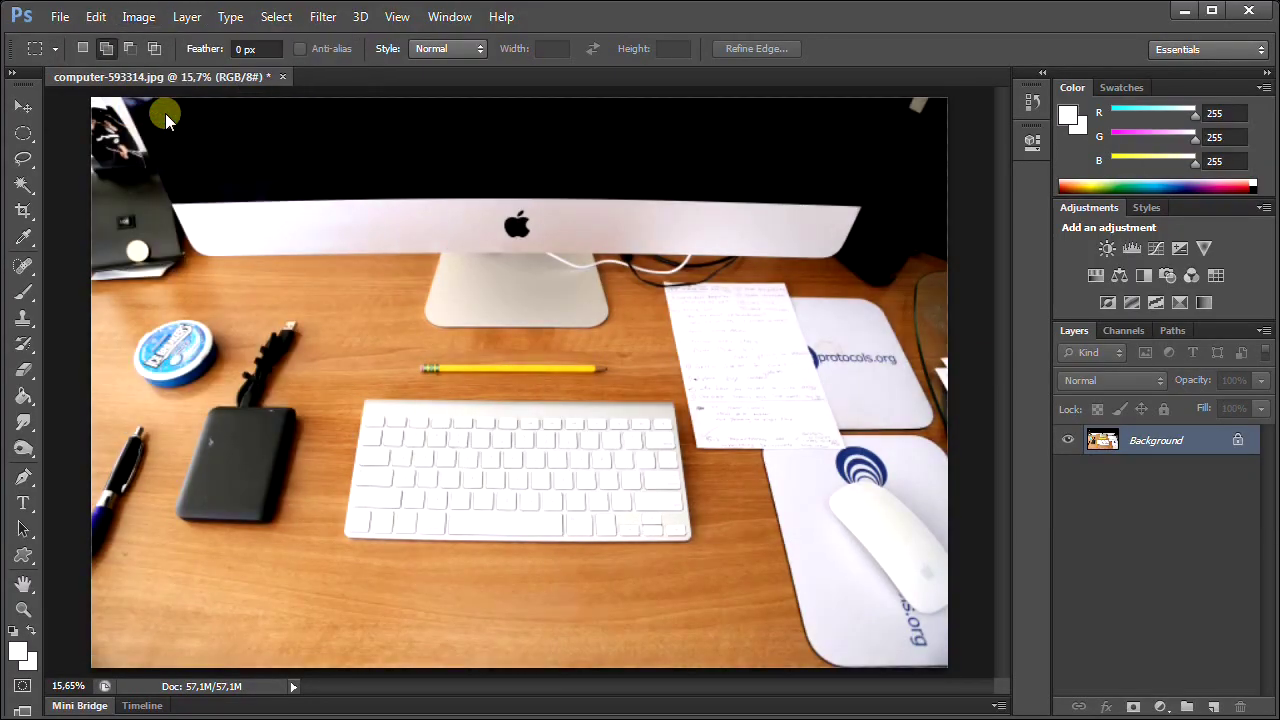
pyautogui.click(60, 17)
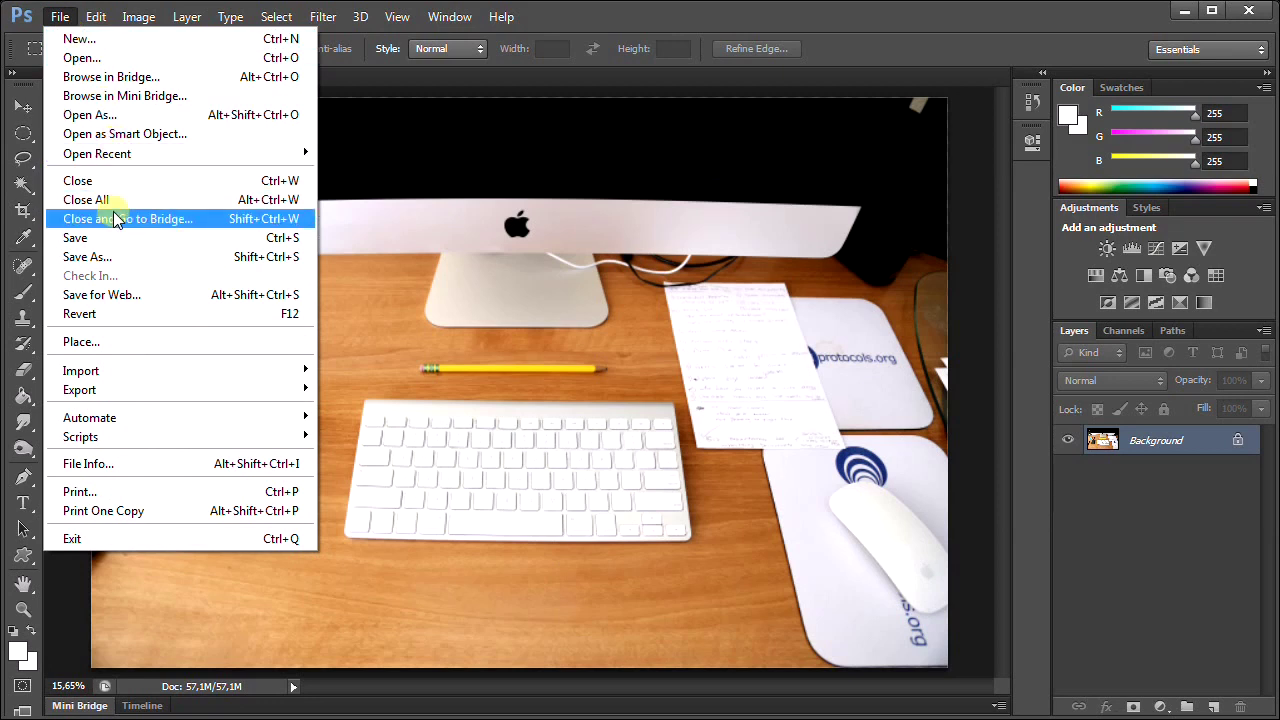
# Place child-659283 from the Hasil folder, scaled to about 35%, over the lower right desk
pyautogui.click(82, 341)
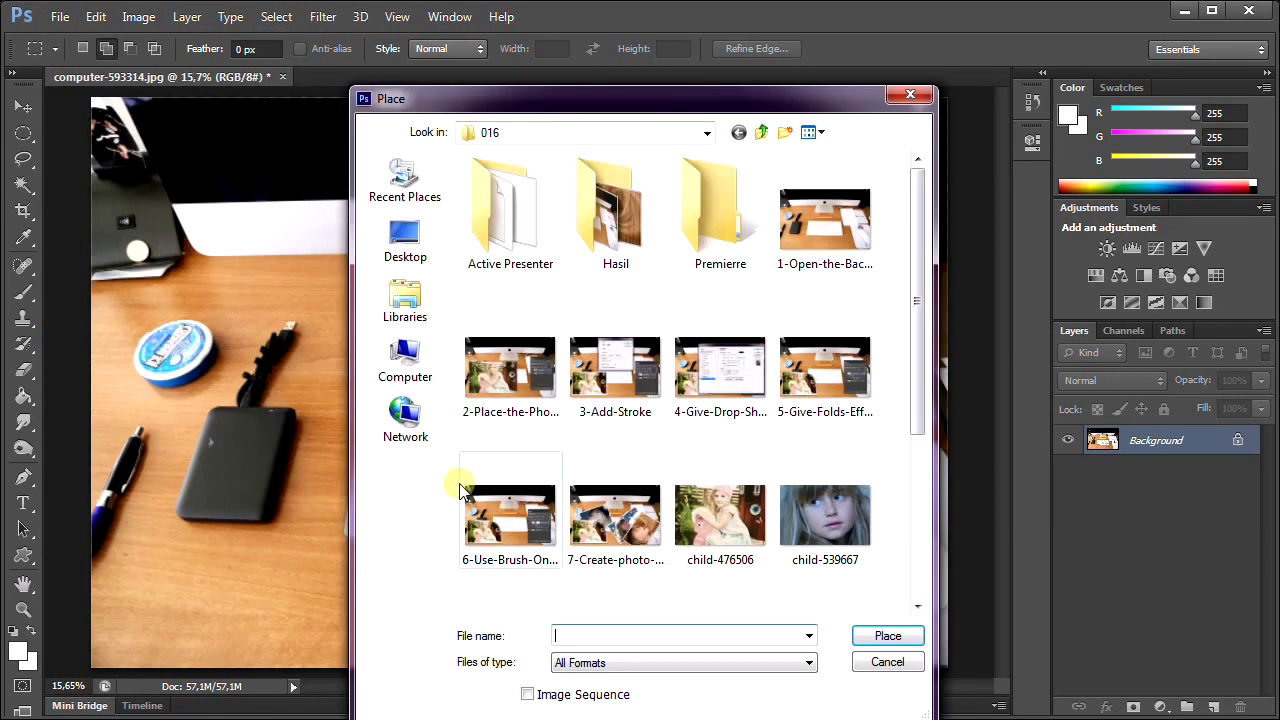
pyautogui.doubleClick(605, 220)
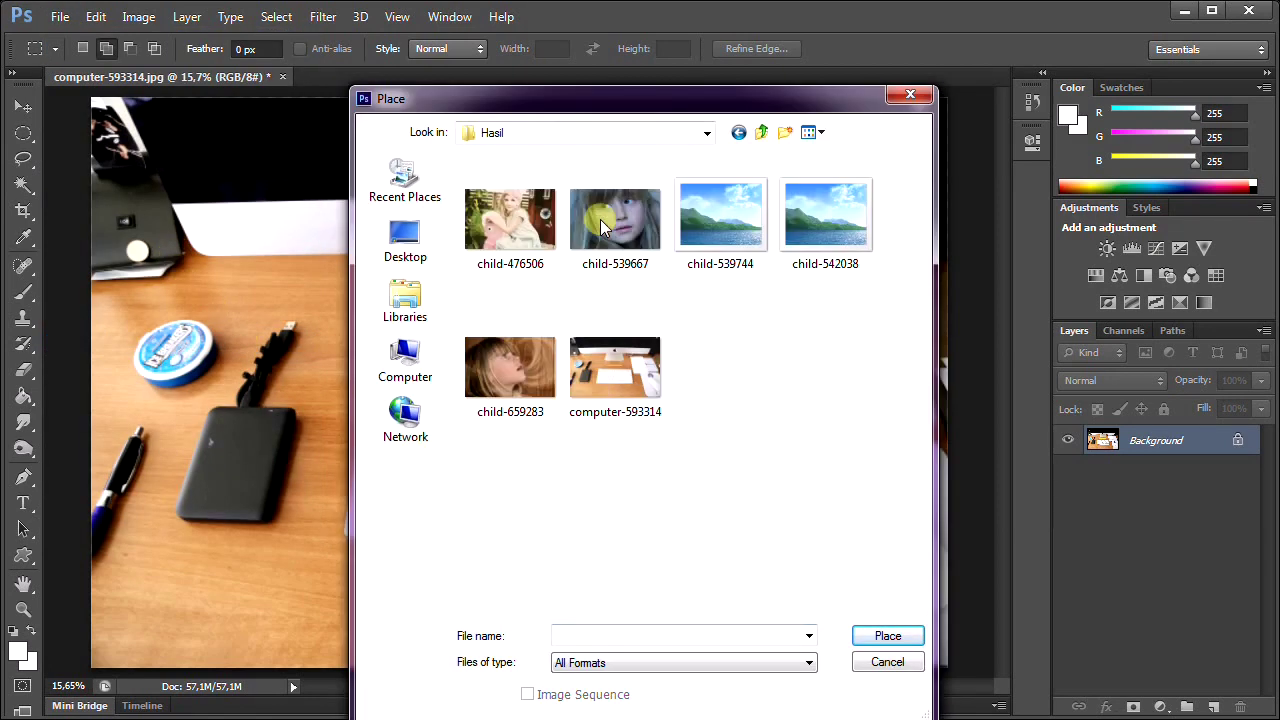
pyautogui.doubleClick(528, 374)
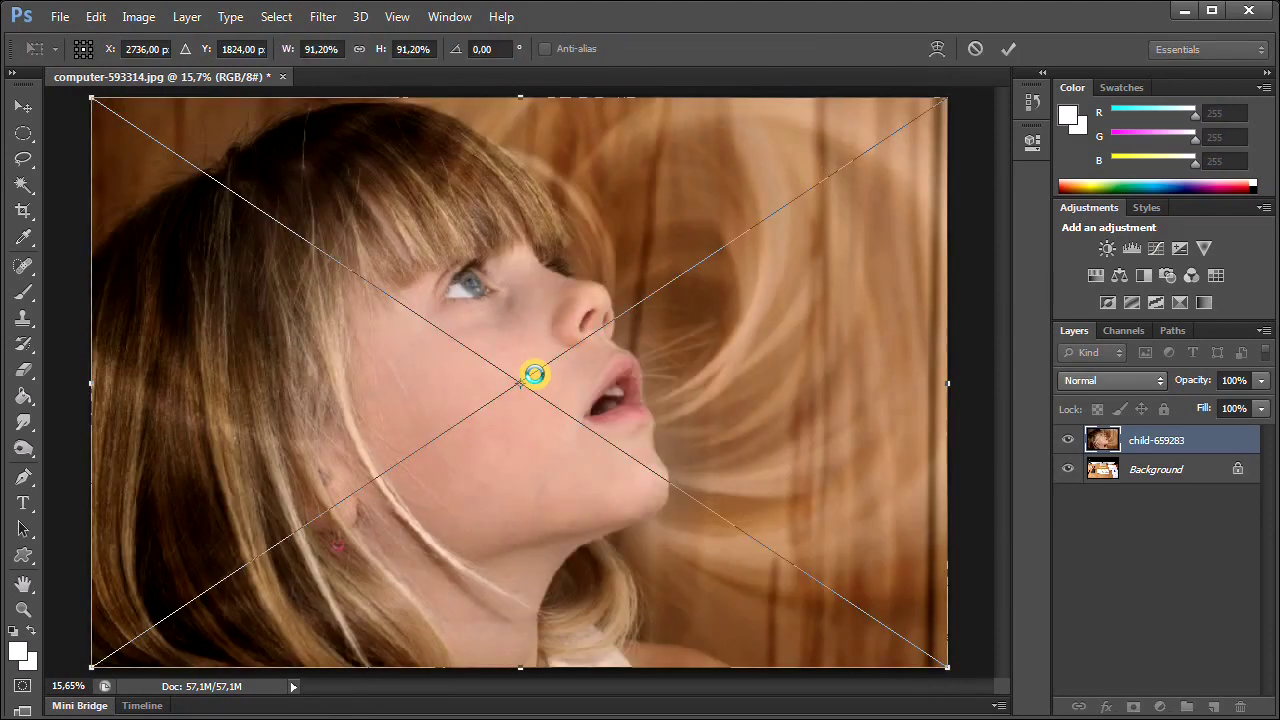
pyautogui.moveTo(91, 101); pyautogui.dragTo(608, 486)
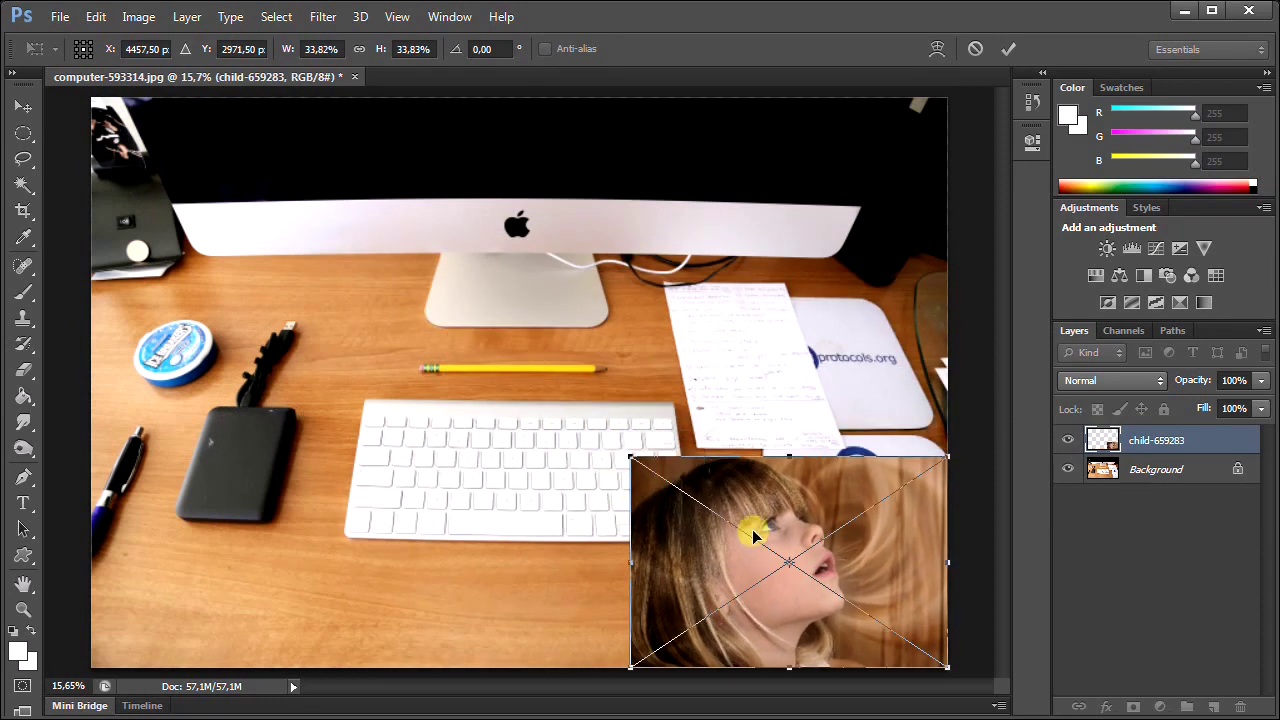
pyautogui.moveTo(749, 529)
pyautogui.mouseDown()
pyautogui.moveTo(766, 574)
pyautogui.moveTo(787, 569)
pyautogui.mouseUp()
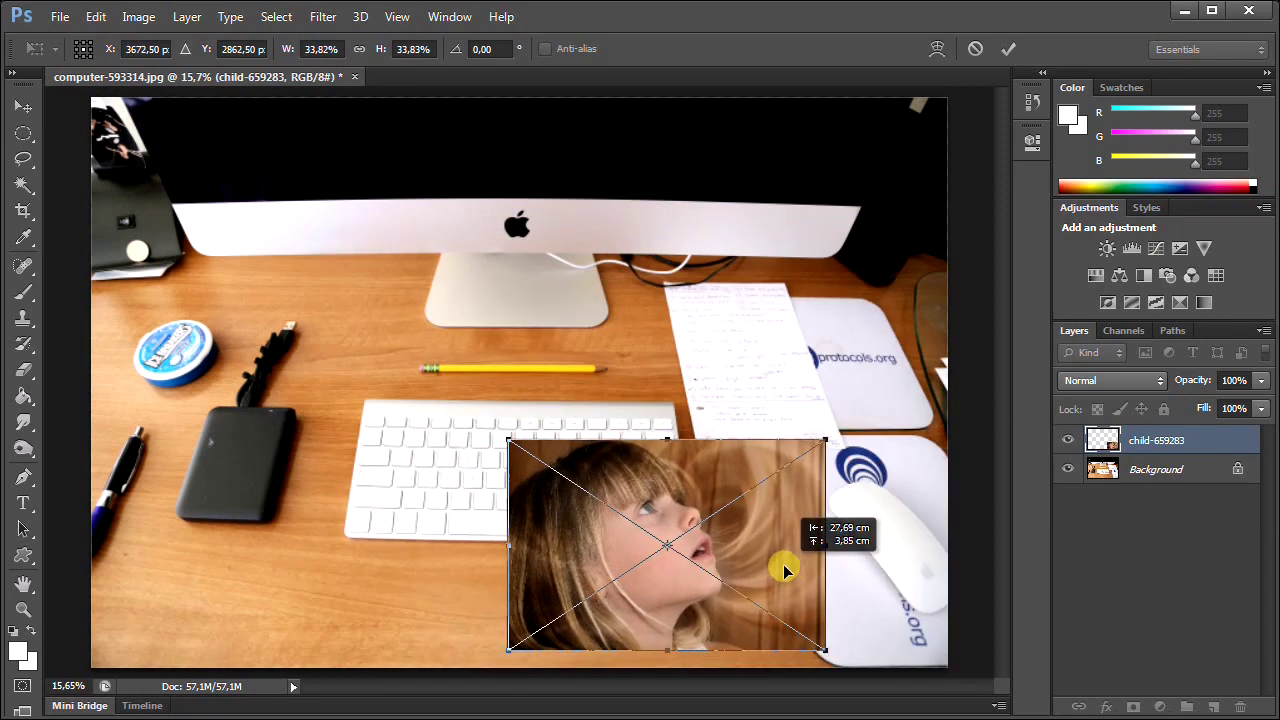
pyautogui.moveTo(829, 655); pyautogui.dragTo(836, 658)
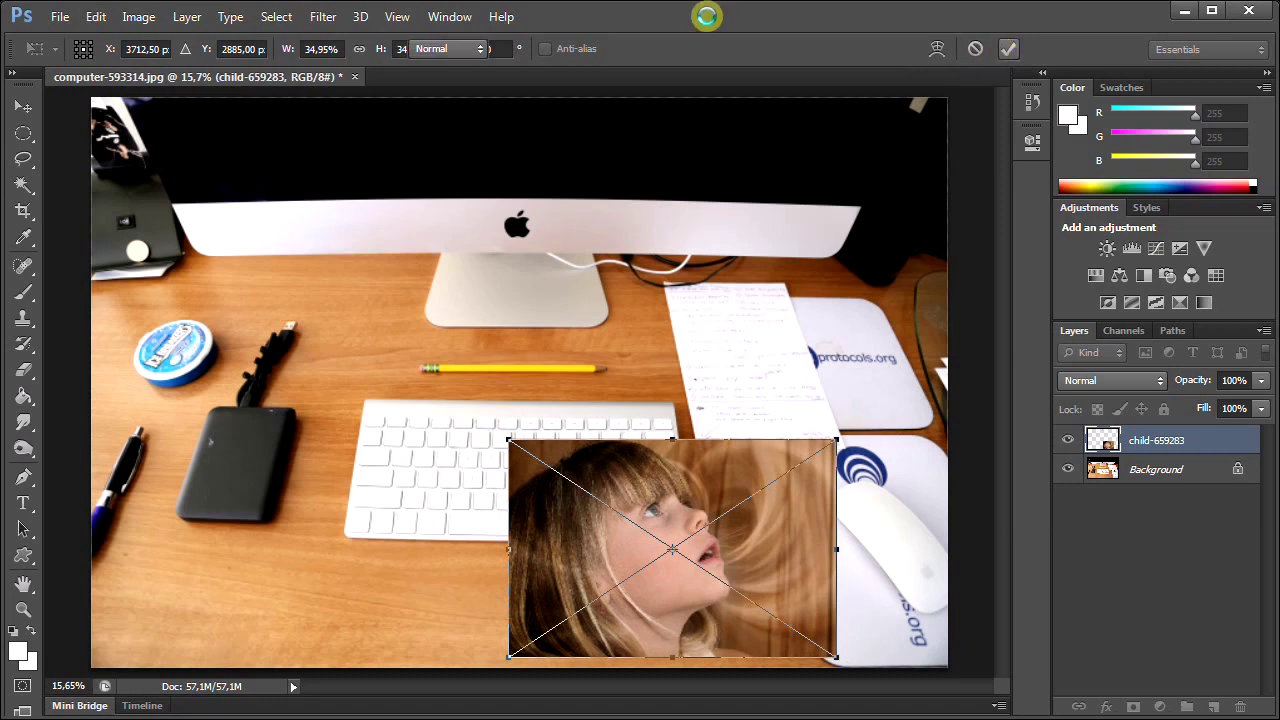
pyautogui.click(686, 252)
# Rasterize the child-659283 smart object and apply Auto Contrast to it
pyautogui.click(187, 17)
pyautogui.moveTo(222, 303)
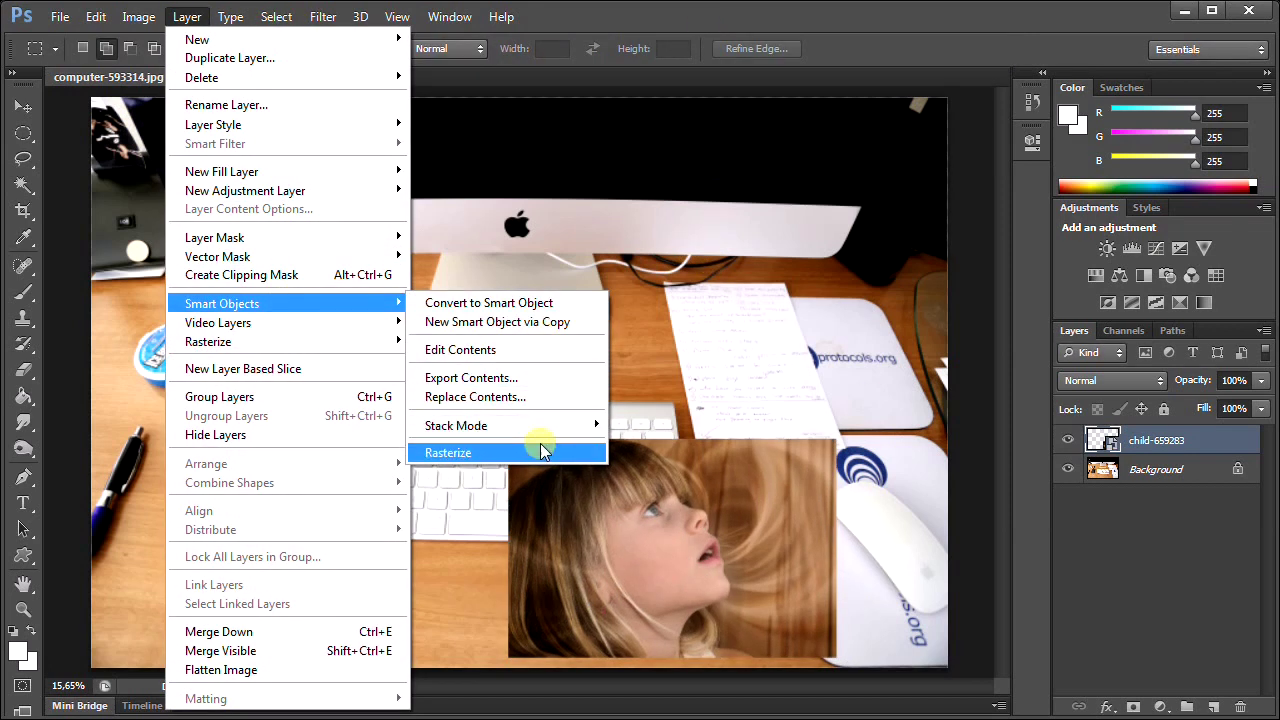
pyautogui.click(540, 453)
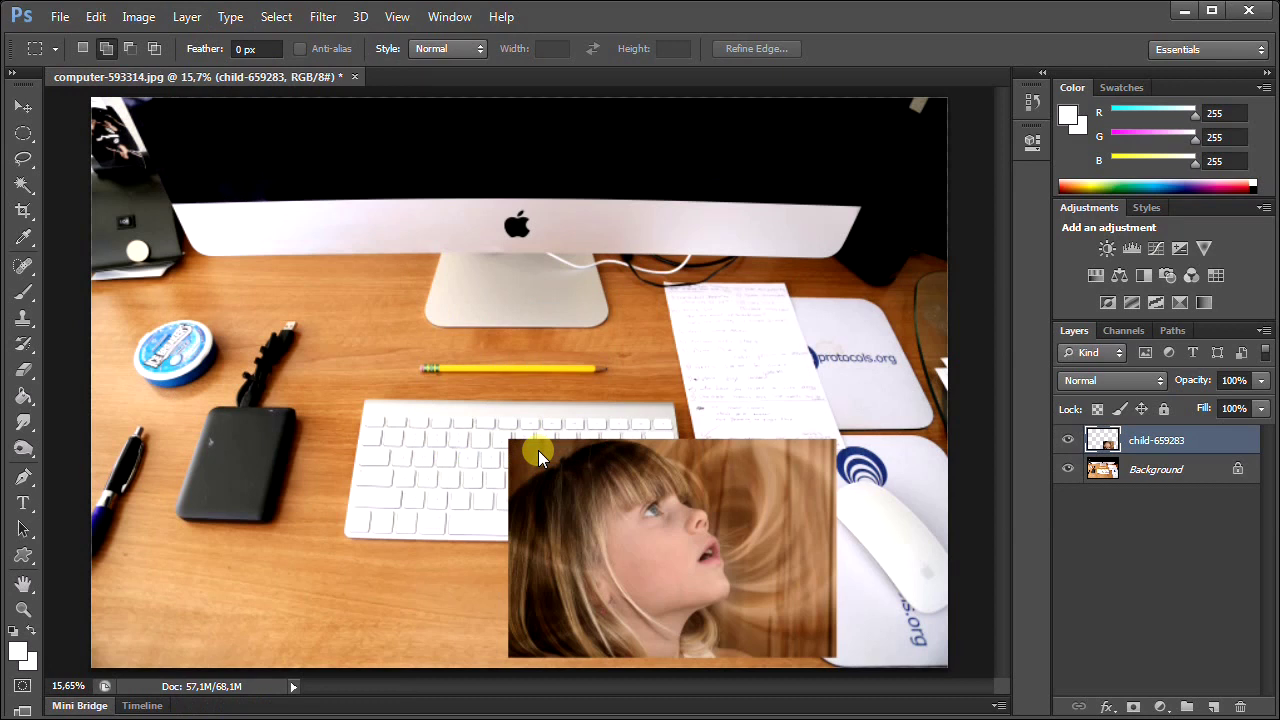
pyautogui.click(138, 17)
pyautogui.click(145, 113)
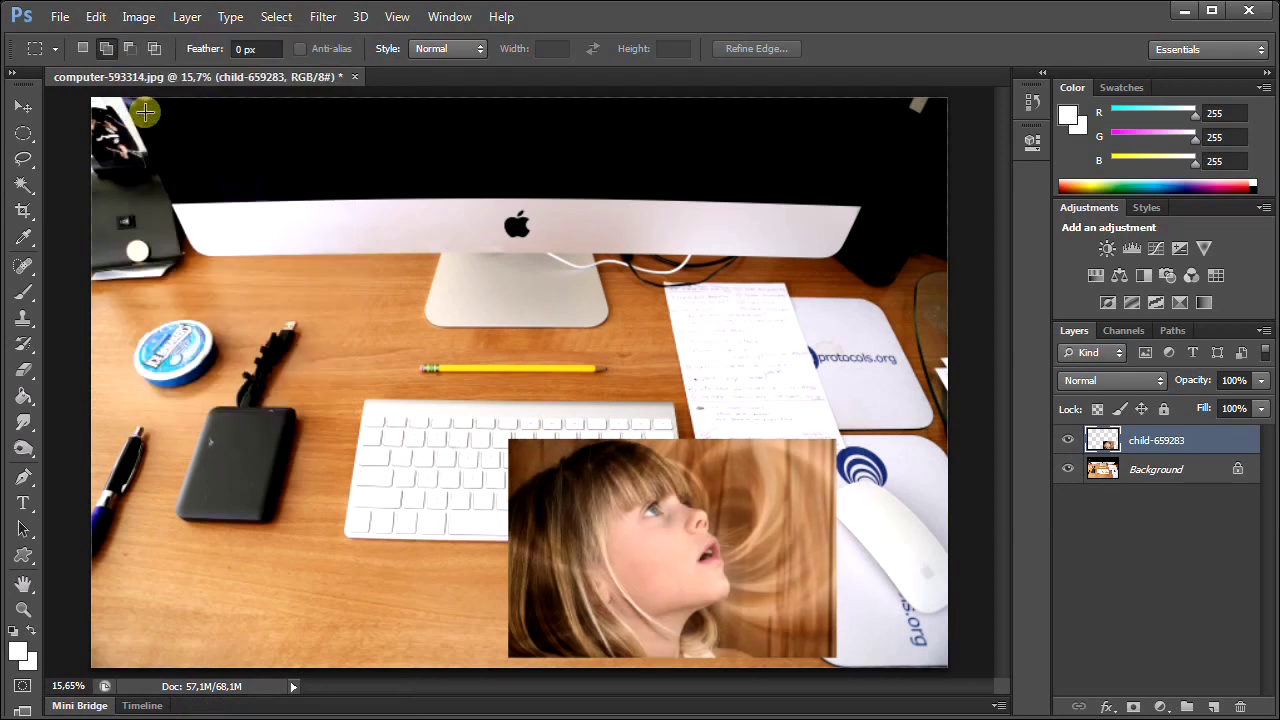
pyautogui.click(85, 20)
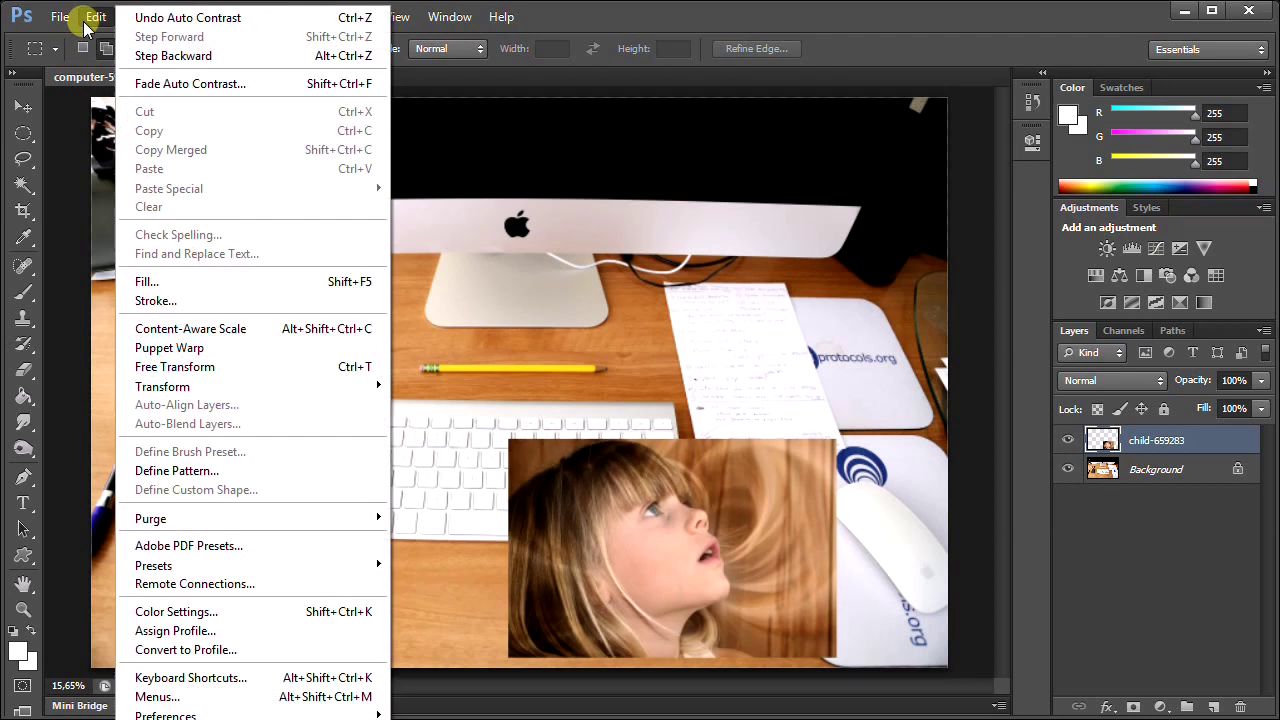
# Stroke the child-659283 photo with a 40 px white border inside its edges
pyautogui.click(143, 297)
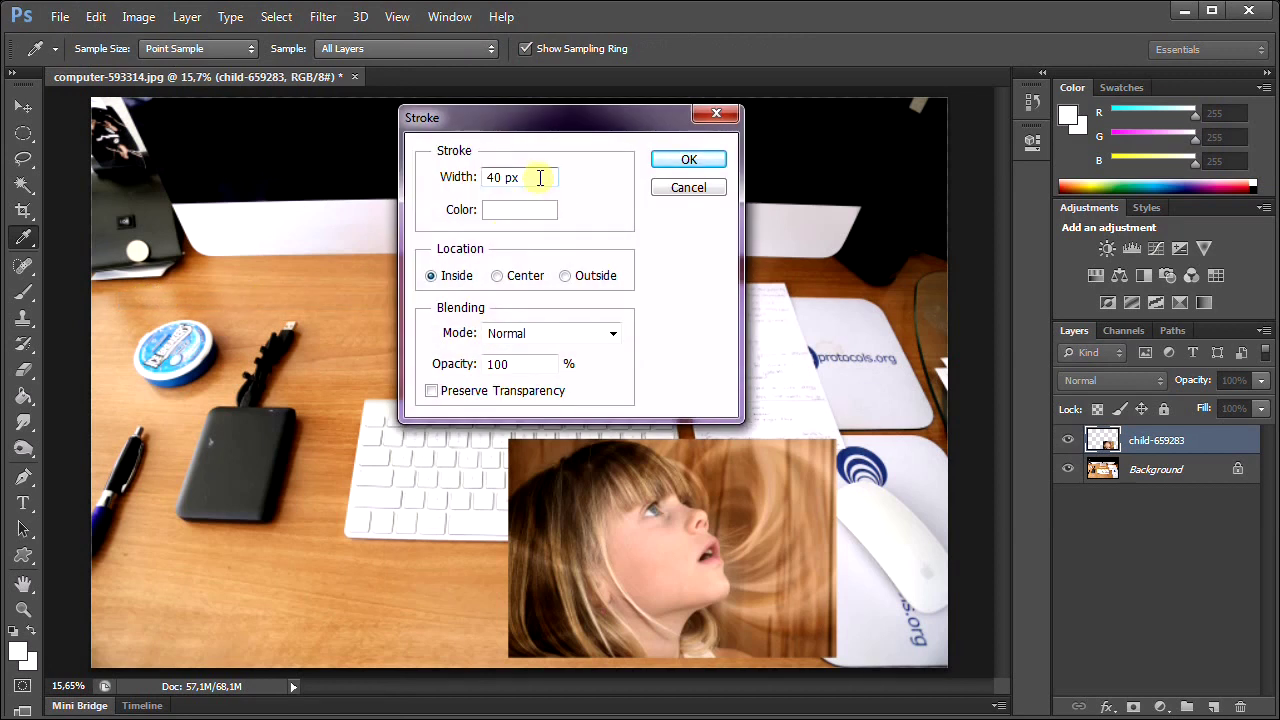
pyautogui.click(686, 161)
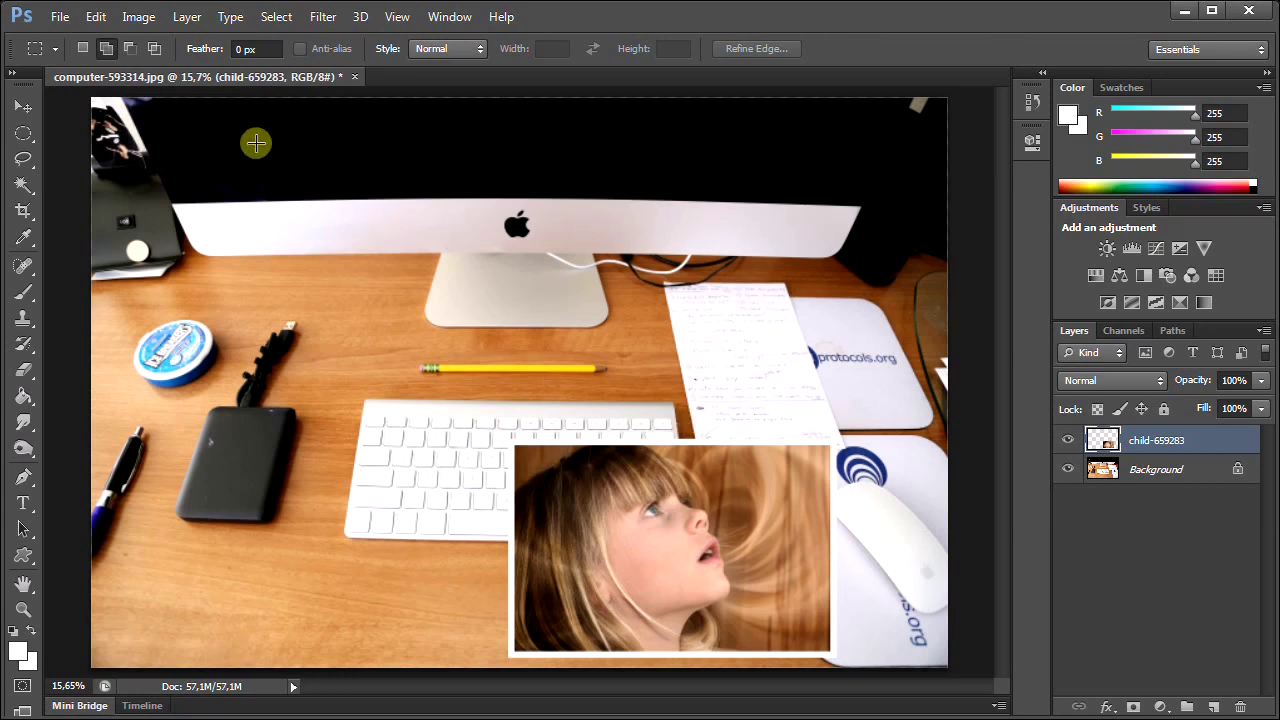
pyautogui.click(92, 18)
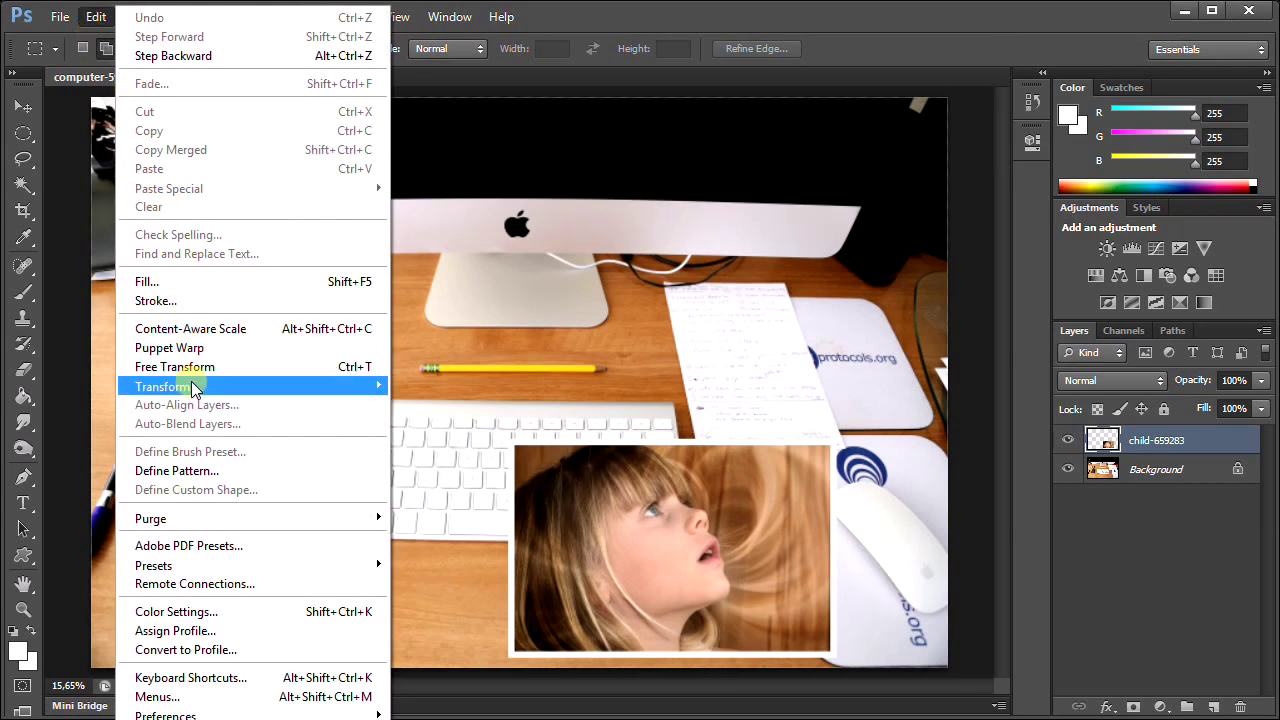
# Warp the child photo's upper and lower left corners inward so its left side curls
pyautogui.moveTo(162, 386)
pyautogui.click(438, 508)
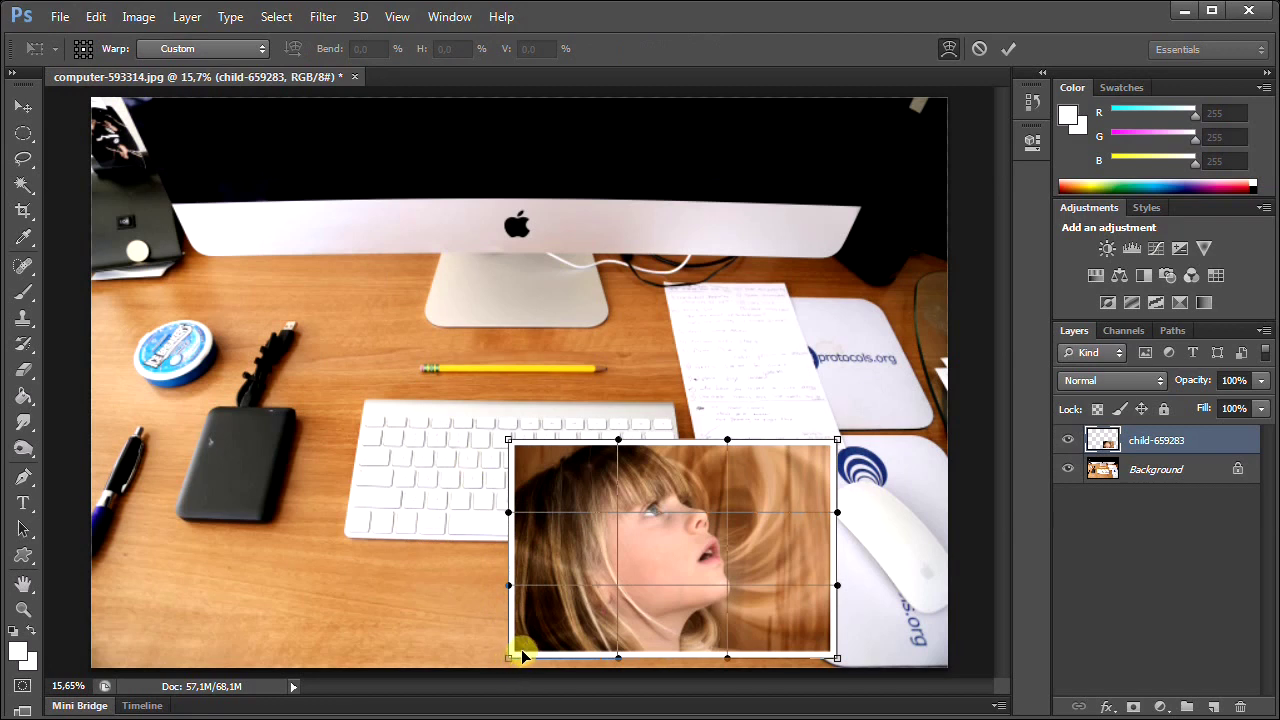
pyautogui.moveTo(510, 657); pyautogui.dragTo(536, 647)
pyautogui.moveTo(509, 441); pyautogui.dragTo(573, 462)
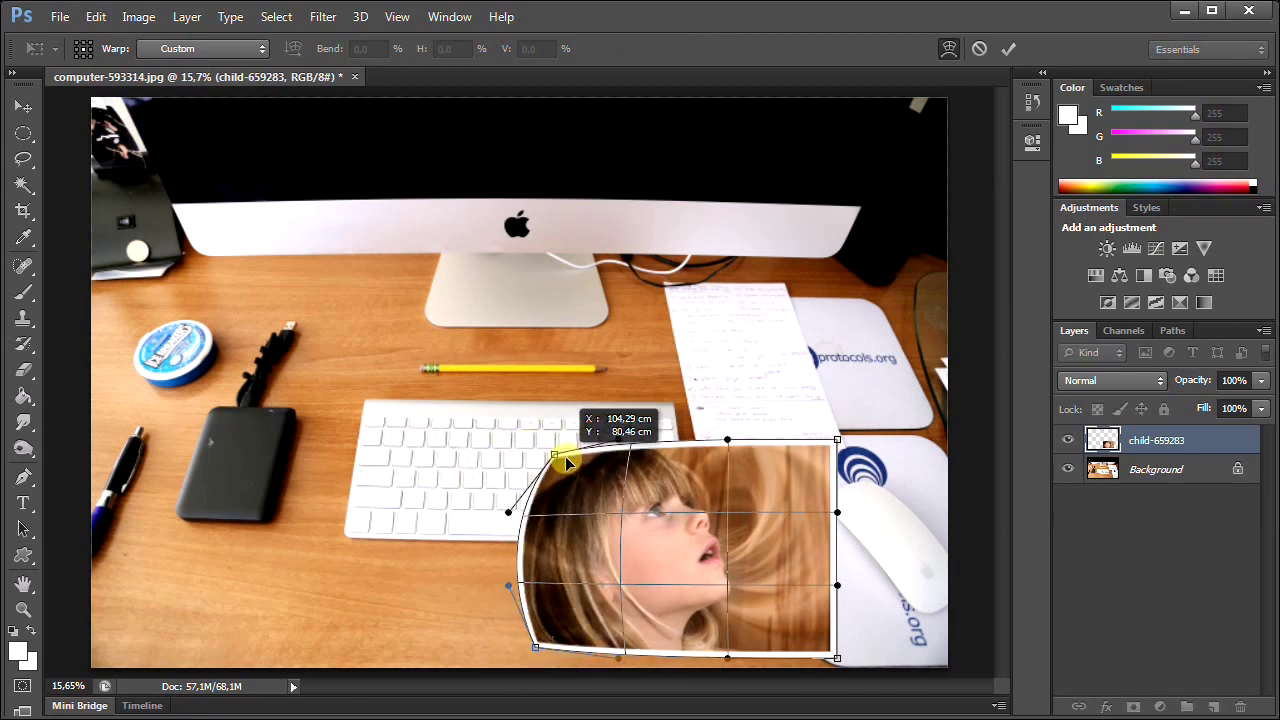
pyautogui.click(1004, 49)
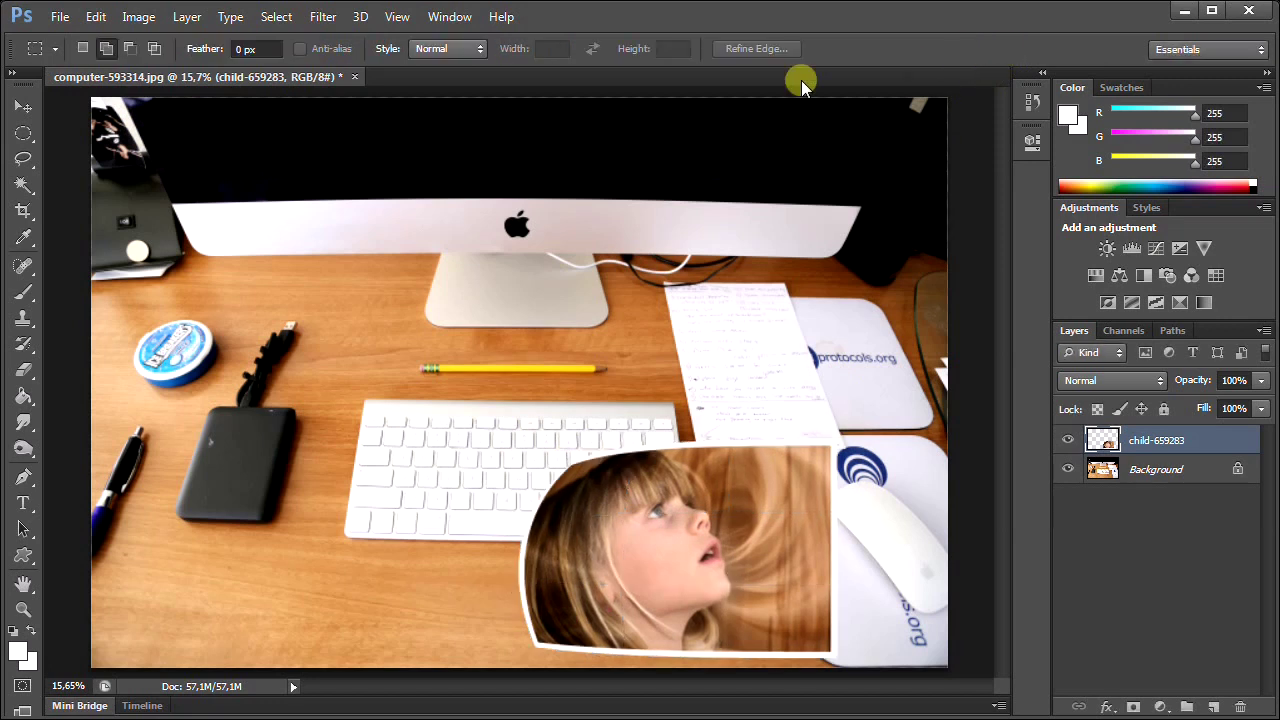
# Add a drop shadow at 139°, 29 px distance, 75% opacity, with larger spread and size
pyautogui.click(187, 16)
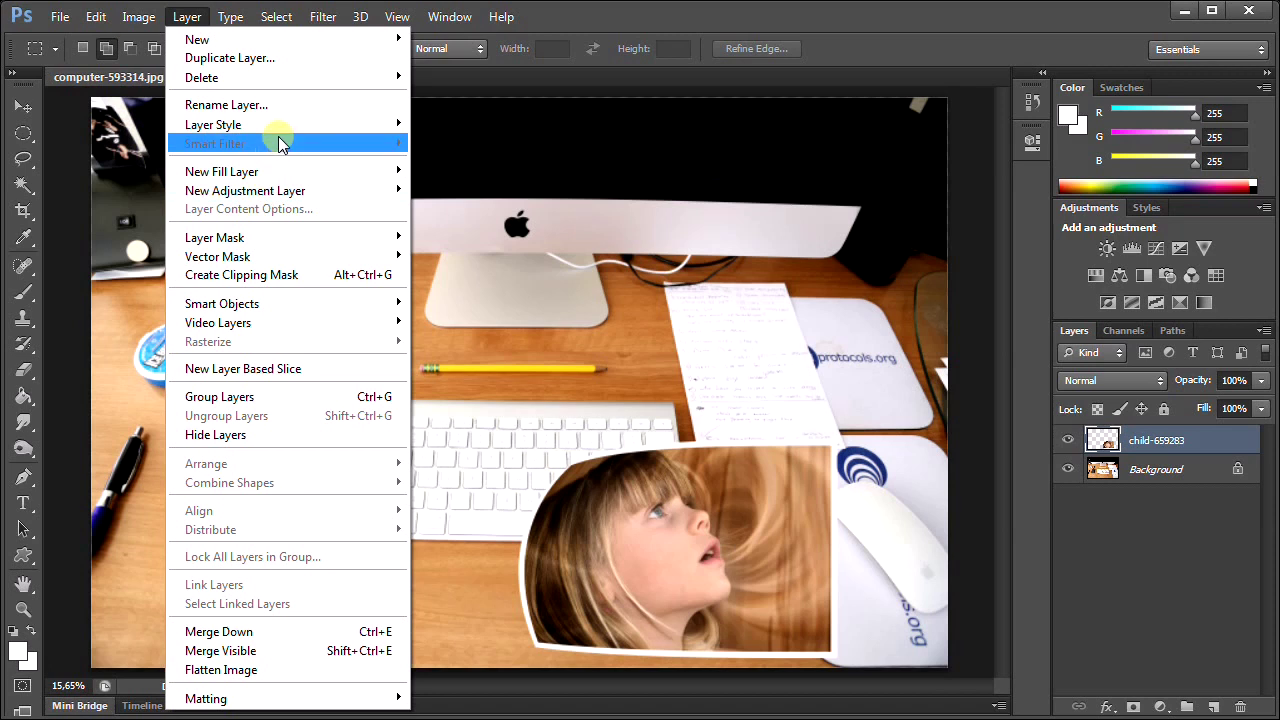
pyautogui.moveTo(213, 124)
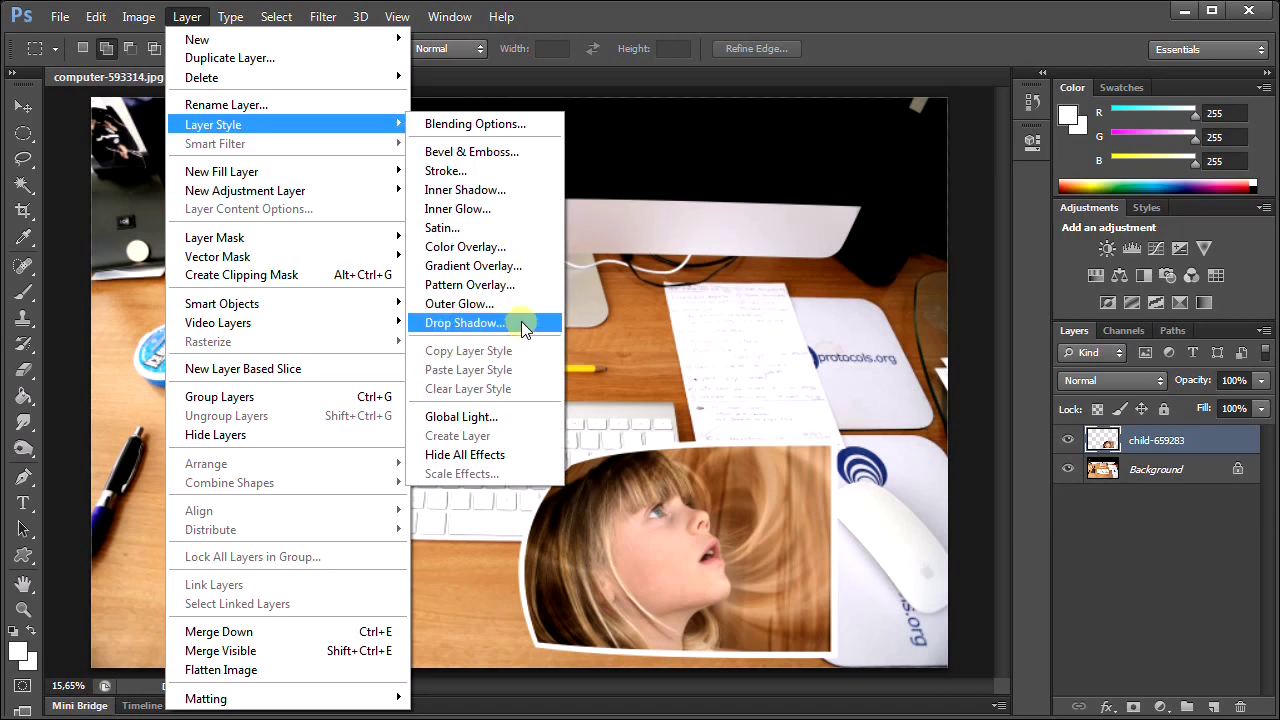
pyautogui.click(521, 324)
pyautogui.moveTo(1019, 78); pyautogui.dragTo(485, 62)
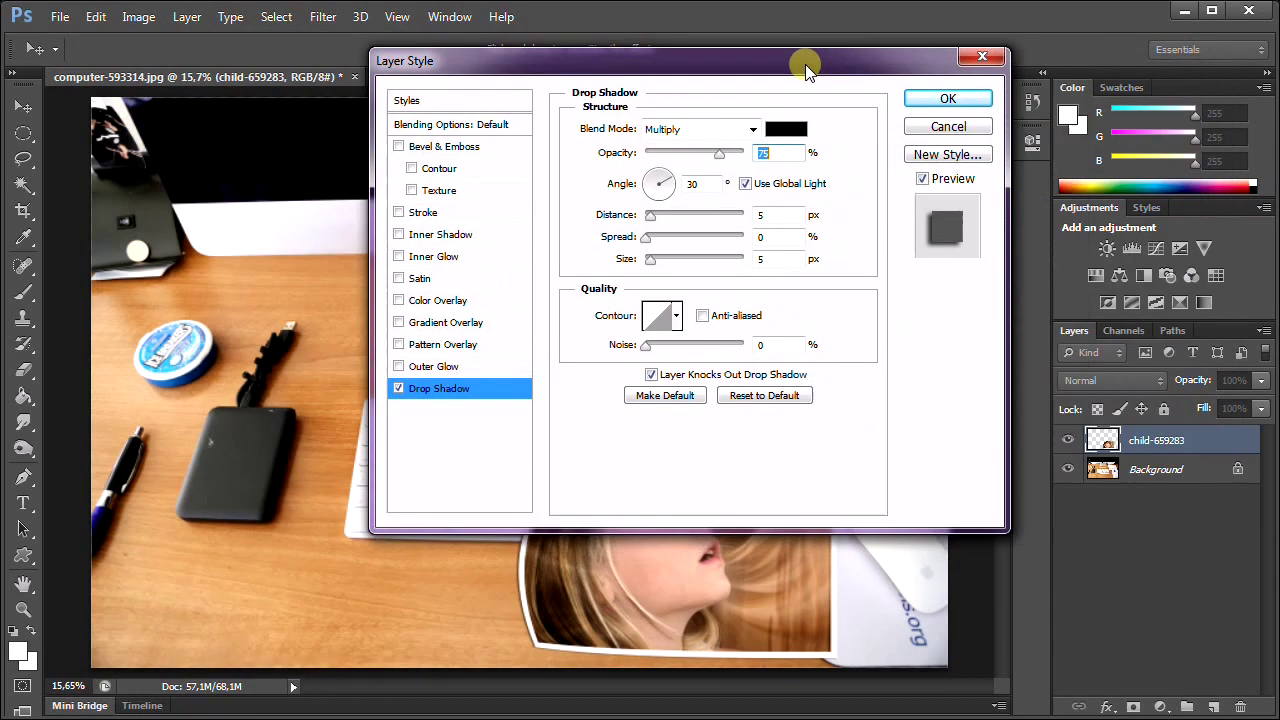
pyautogui.moveTo(349, 179); pyautogui.dragTo(325, 170)
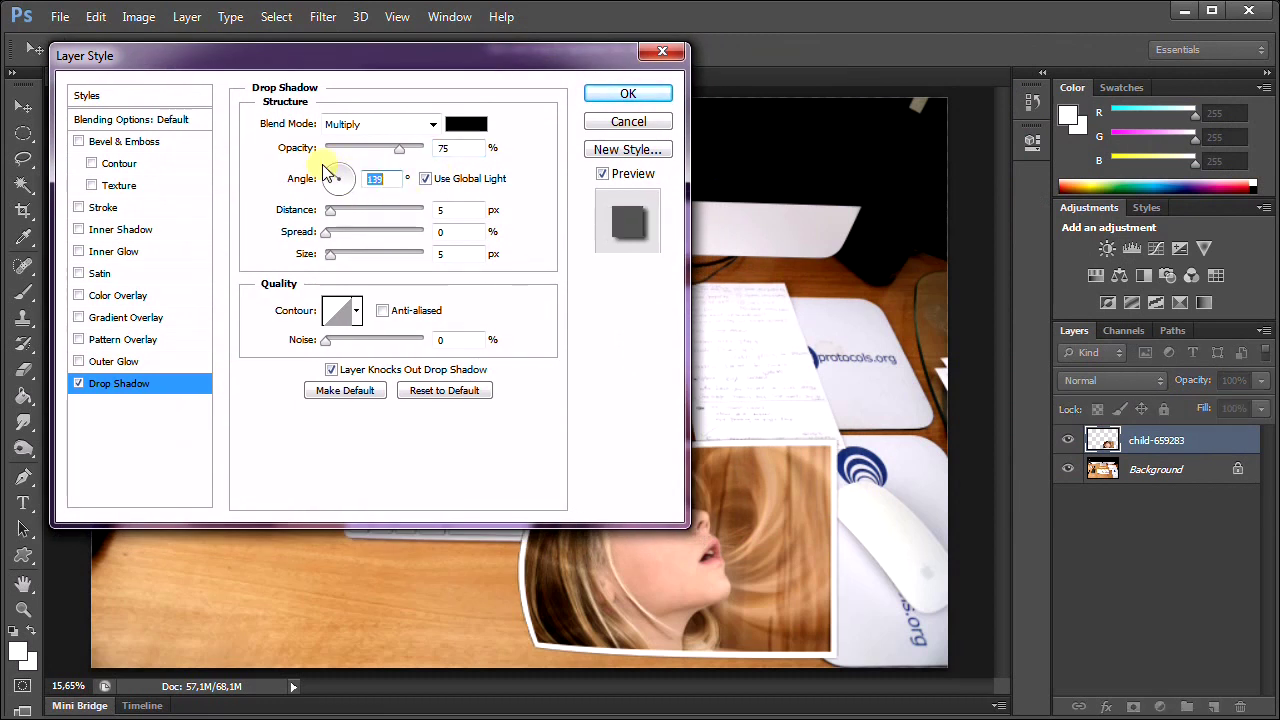
pyautogui.moveTo(340, 260)
pyautogui.mouseDown()
pyautogui.moveTo(343, 214)
pyautogui.moveTo(357, 228)
pyautogui.moveTo(333, 255)
pyautogui.mouseUp()
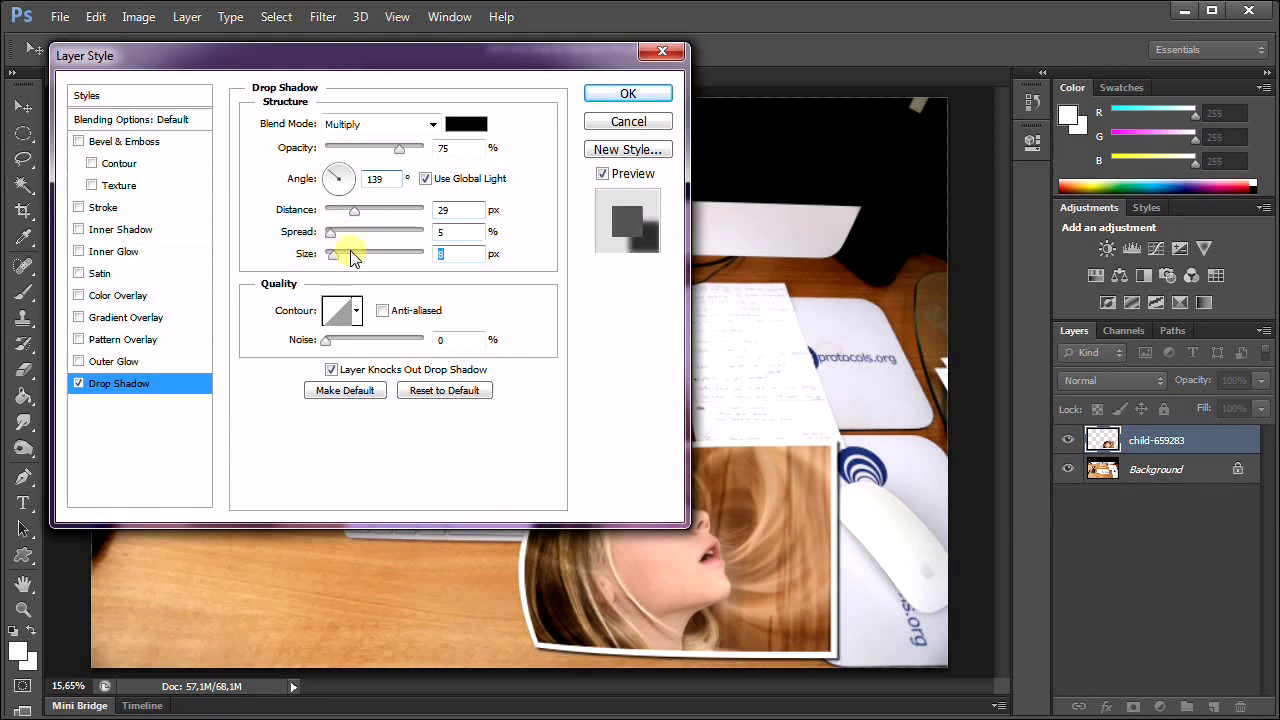
pyautogui.click(622, 95)
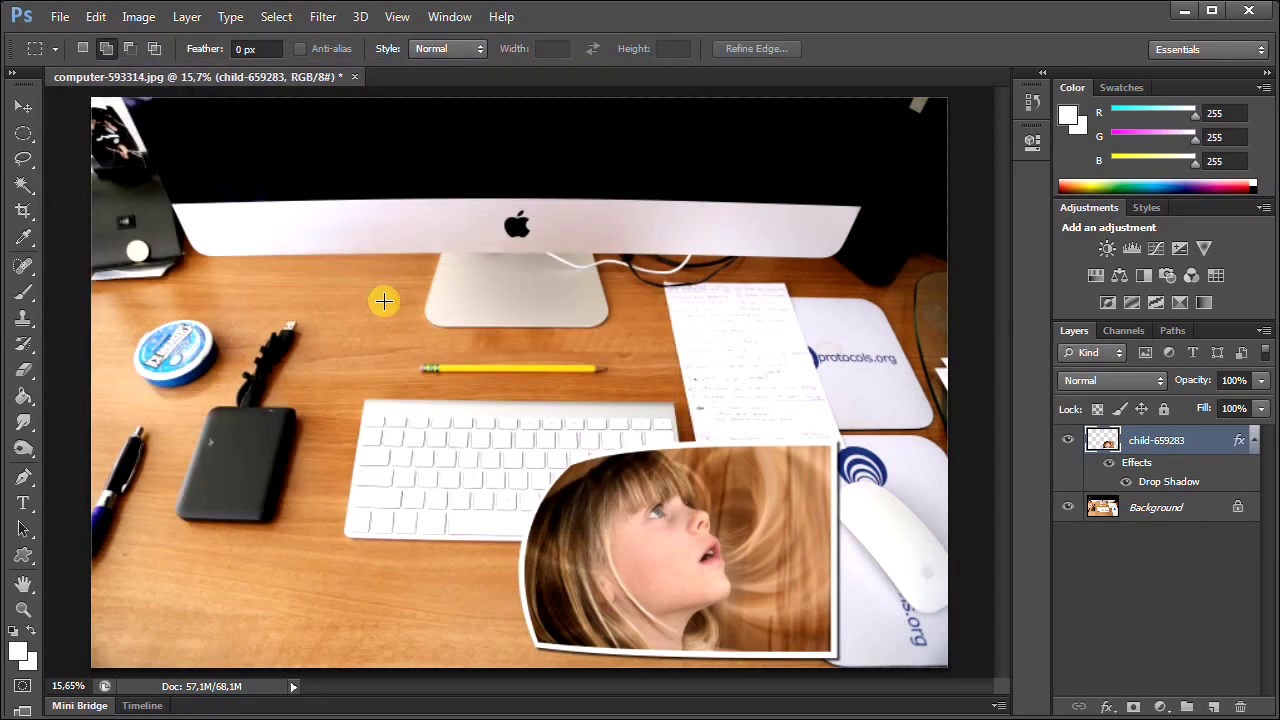
pyautogui.click(186, 18)
pyautogui.moveTo(215, 237)
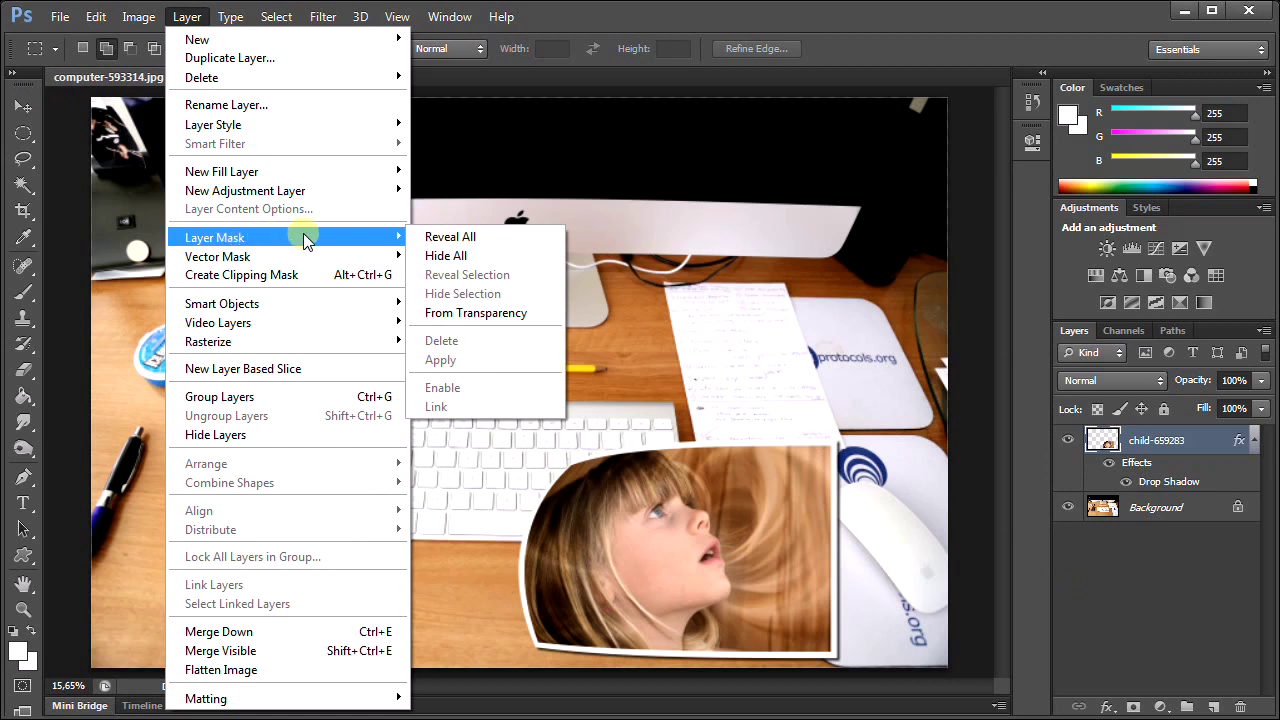
# Add a layer mask and paint the photo's left edge with a 125 px soft brush at 29%
pyautogui.click(450, 240)
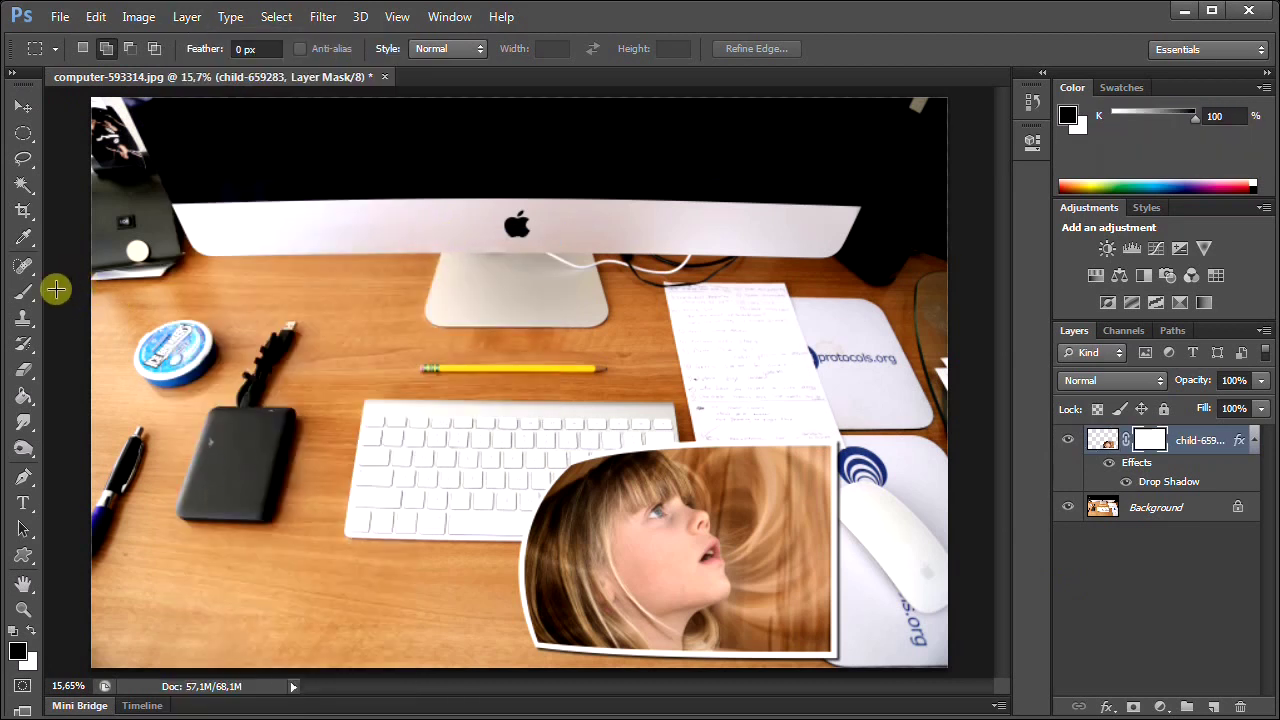
pyautogui.click(24, 292)
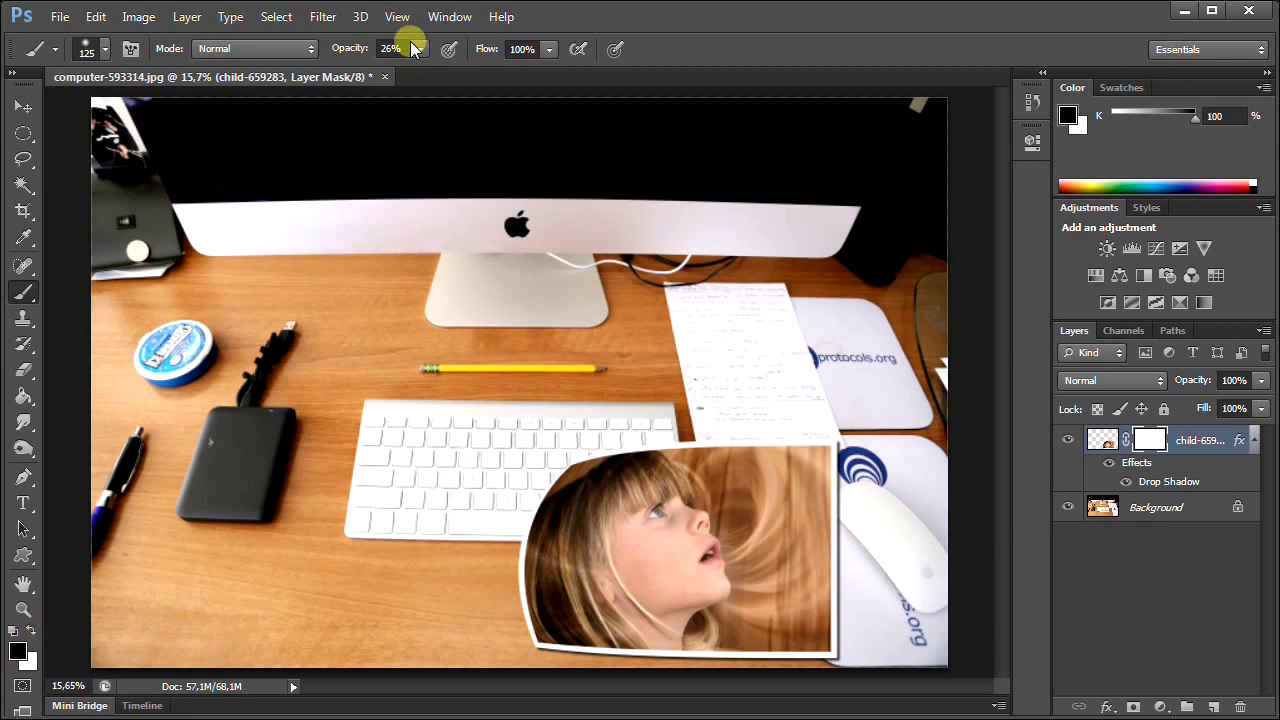
pyautogui.click(106, 52)
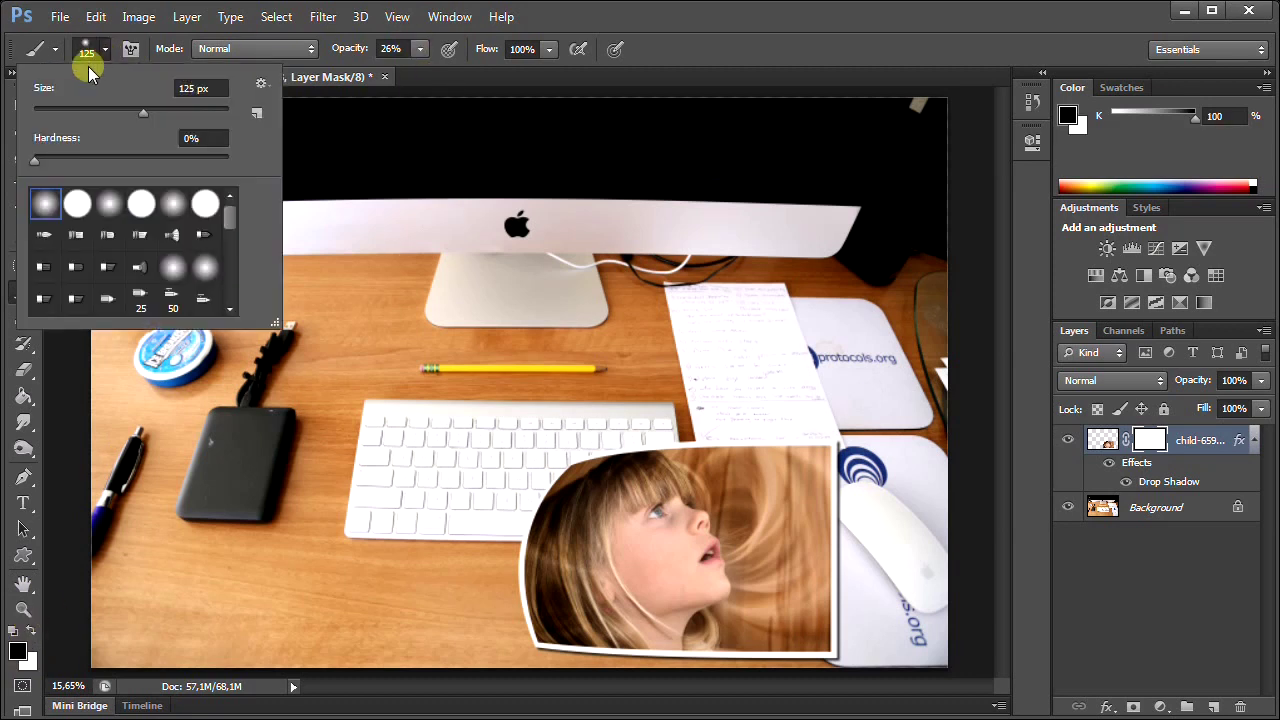
pyautogui.click(419, 50)
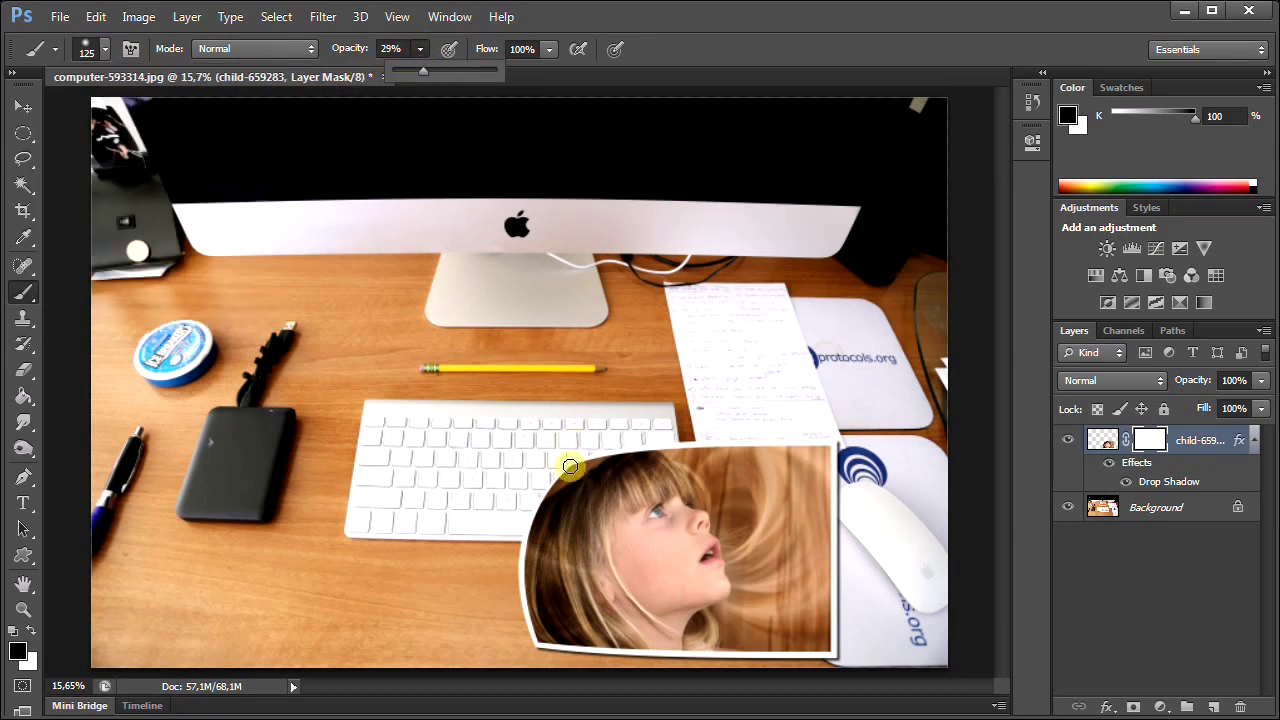
pyautogui.click(610, 455)
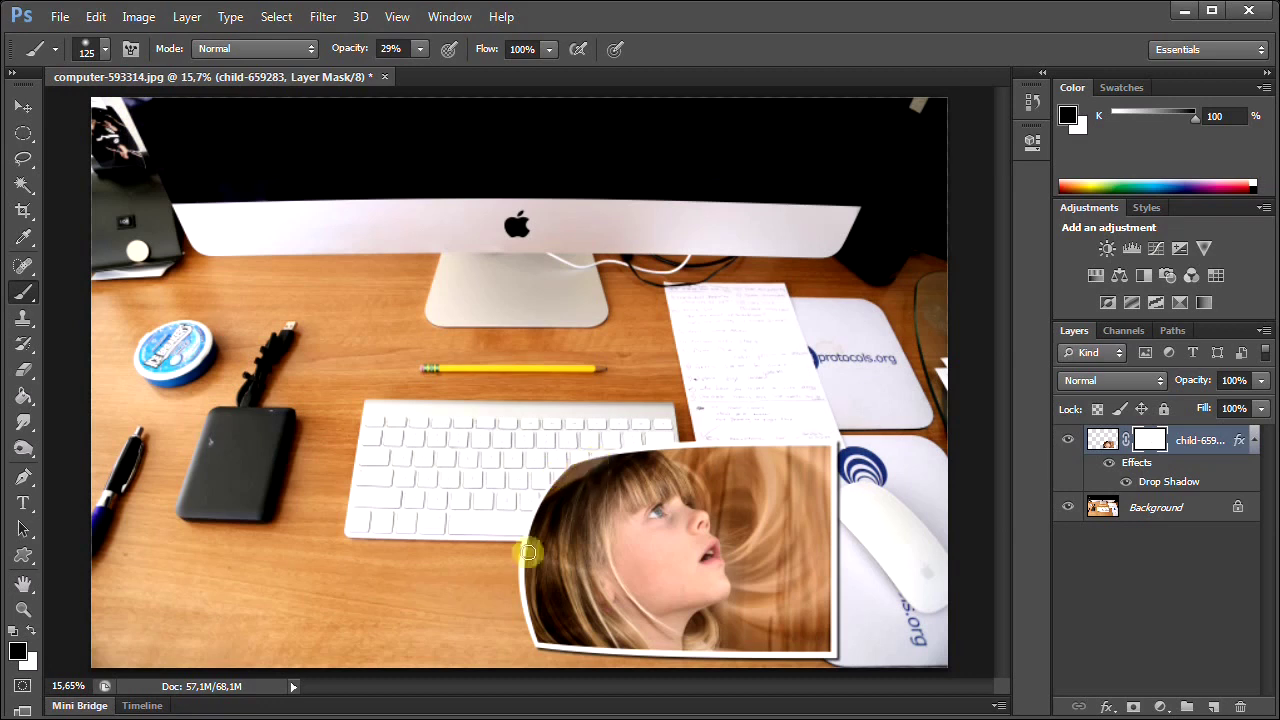
pyautogui.moveTo(528, 552); pyautogui.dragTo(563, 657)
pyautogui.moveTo(514, 583); pyautogui.dragTo(544, 512)
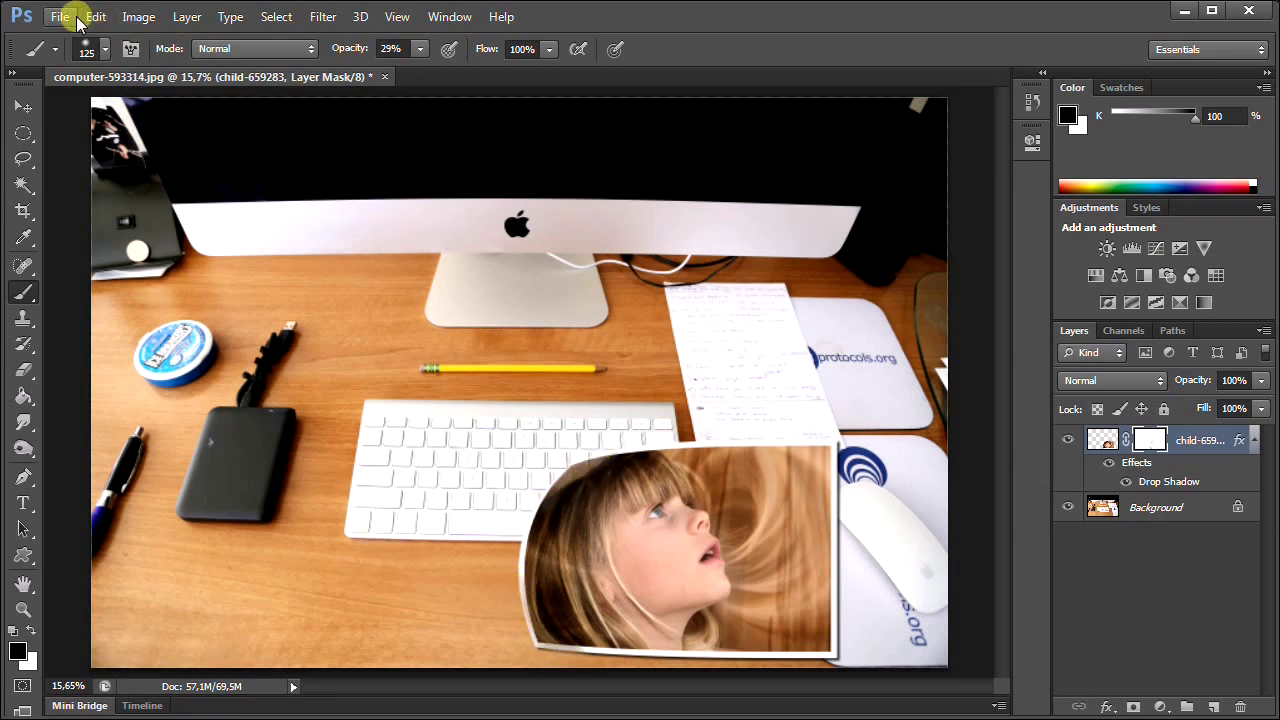
# Move the curled photo to the lower left and place child-539667 scaled down over that area
pyautogui.click(23, 105)
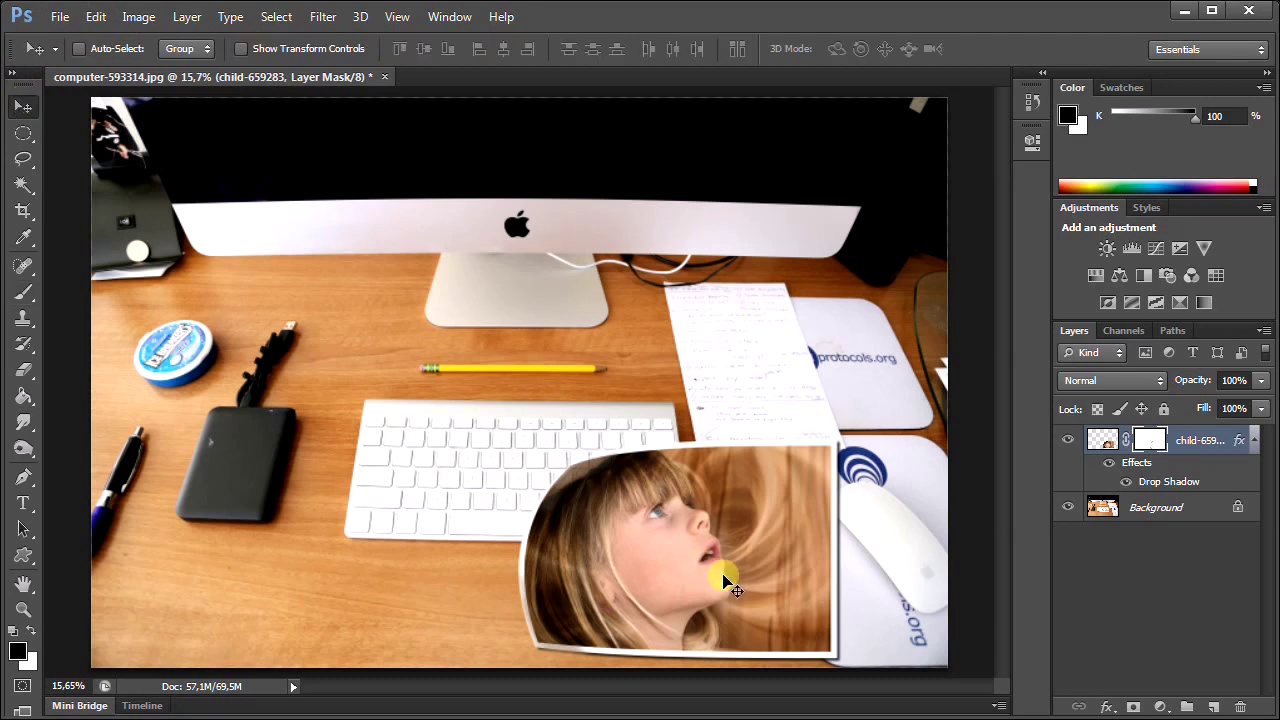
pyautogui.moveTo(727, 578)
pyautogui.mouseDown()
pyautogui.moveTo(571, 517)
pyautogui.moveTo(375, 410)
pyautogui.moveTo(360, 410)
pyautogui.moveTo(357, 523)
pyautogui.moveTo(318, 568)
pyautogui.mouseUp()
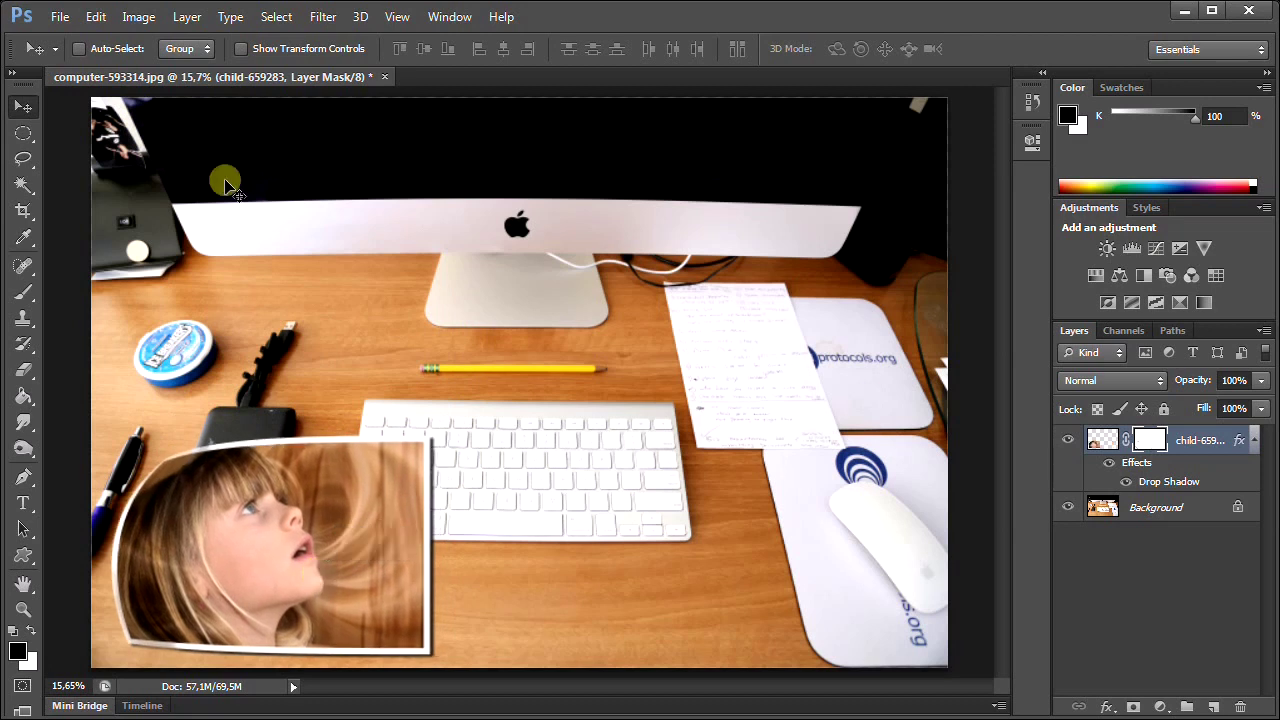
pyautogui.click(60, 17)
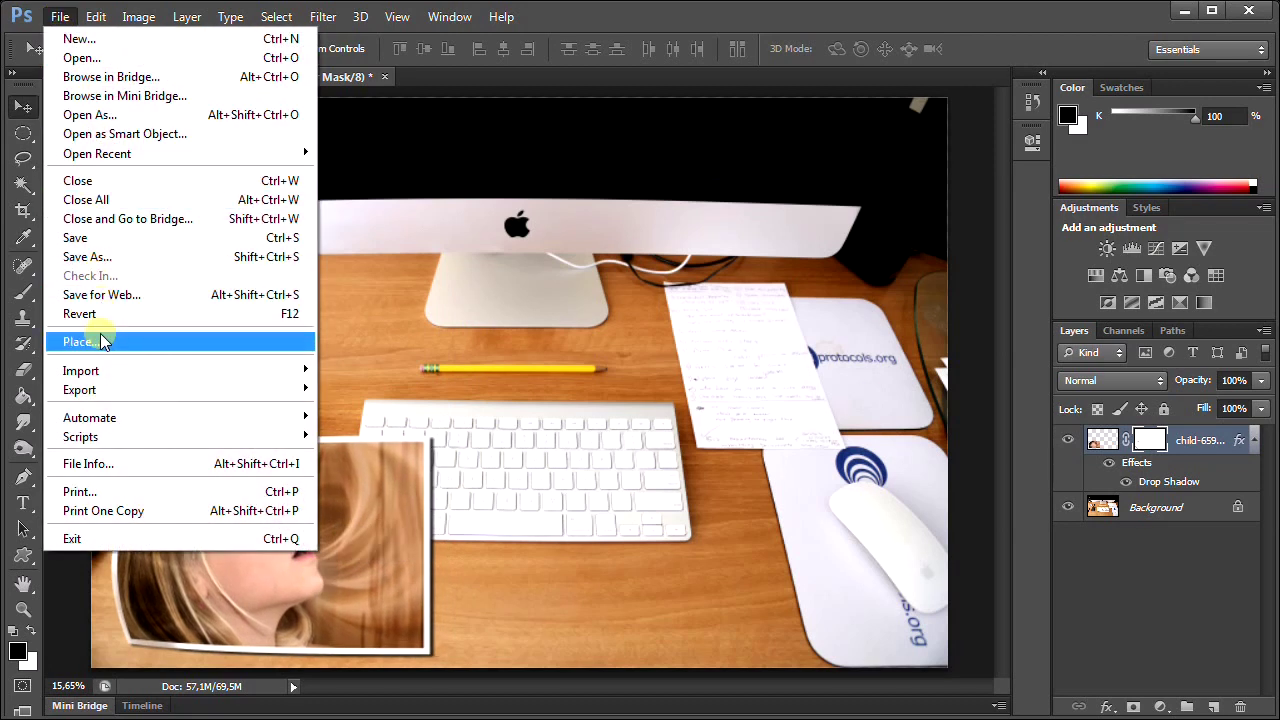
pyautogui.click(80, 341)
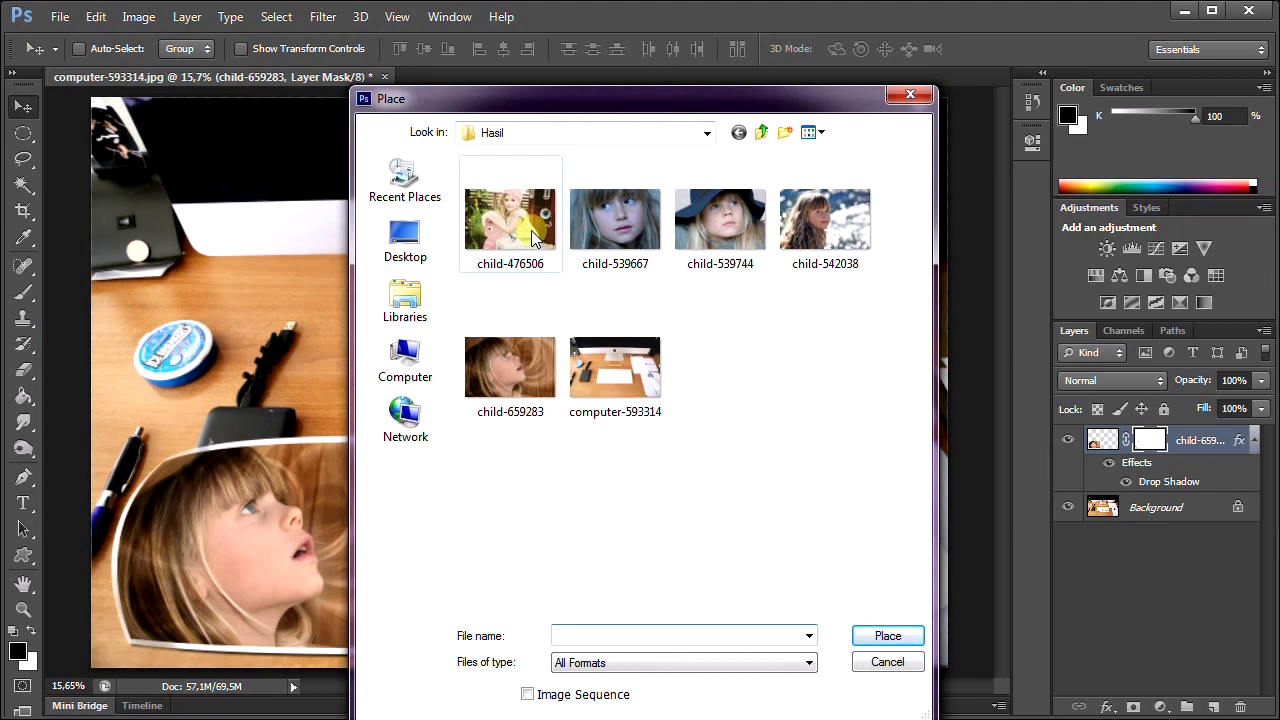
pyautogui.doubleClick(609, 231)
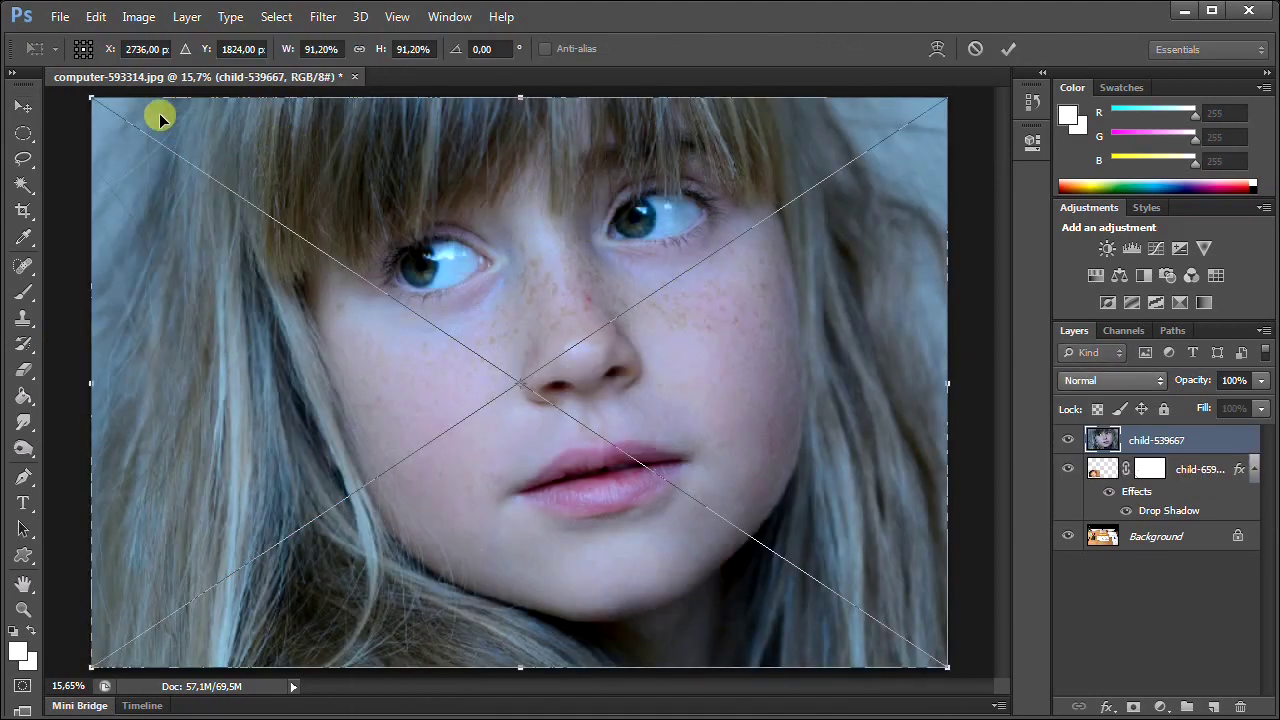
pyautogui.moveTo(93, 98); pyautogui.dragTo(553, 428)
pyautogui.moveTo(740, 530); pyautogui.dragTo(380, 551)
pyautogui.moveTo(115, 437); pyautogui.dragTo(157, 391)
pyautogui.press('Return')
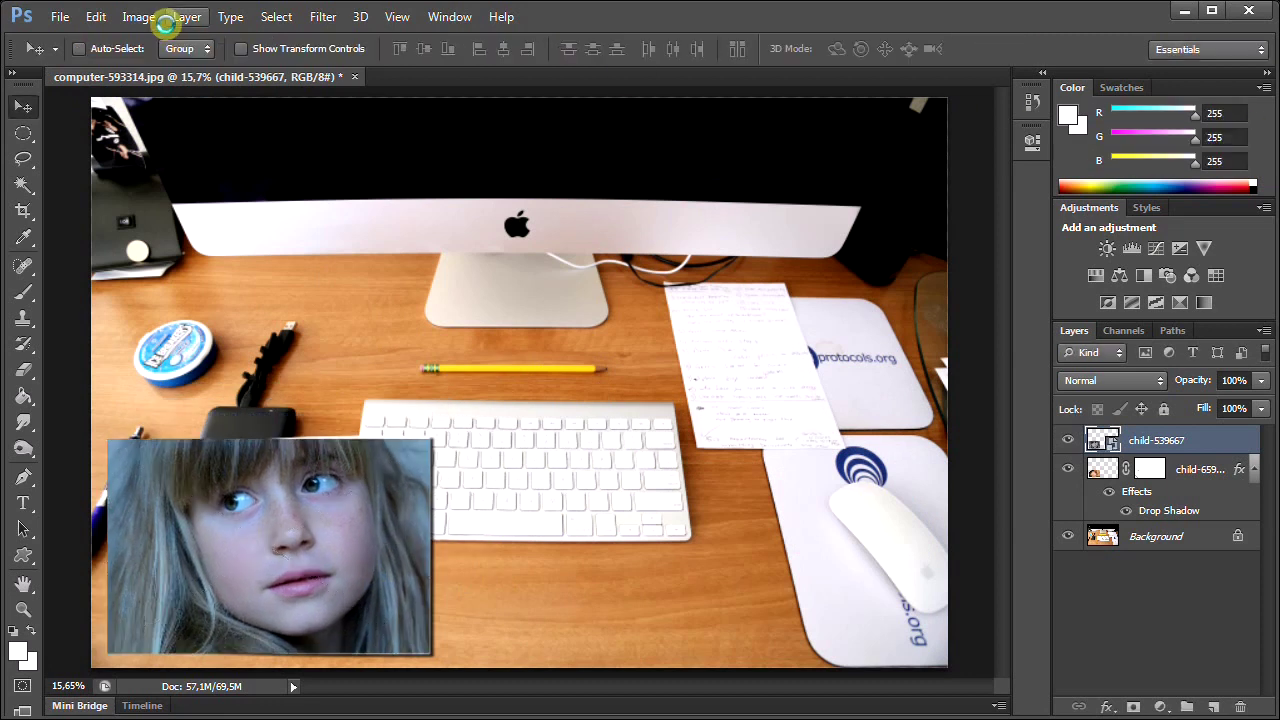
# Rasterize the blue-eyed photo, move it toward the centre and rotate it about -23°
pyautogui.click(187, 17)
pyautogui.click(96, 17)
pyautogui.click(140, 382)
pyautogui.moveTo(270, 530); pyautogui.dragTo(657, 486)
pyautogui.moveTo(760, 360)
pyautogui.mouseDown()
pyautogui.moveTo(723, 491)
pyautogui.moveTo(652, 515)
pyautogui.mouseUp()
pyautogui.press('Return')
# Add a drop shadow to the blue-eyed child-539667 photo
pyautogui.click(187, 17)
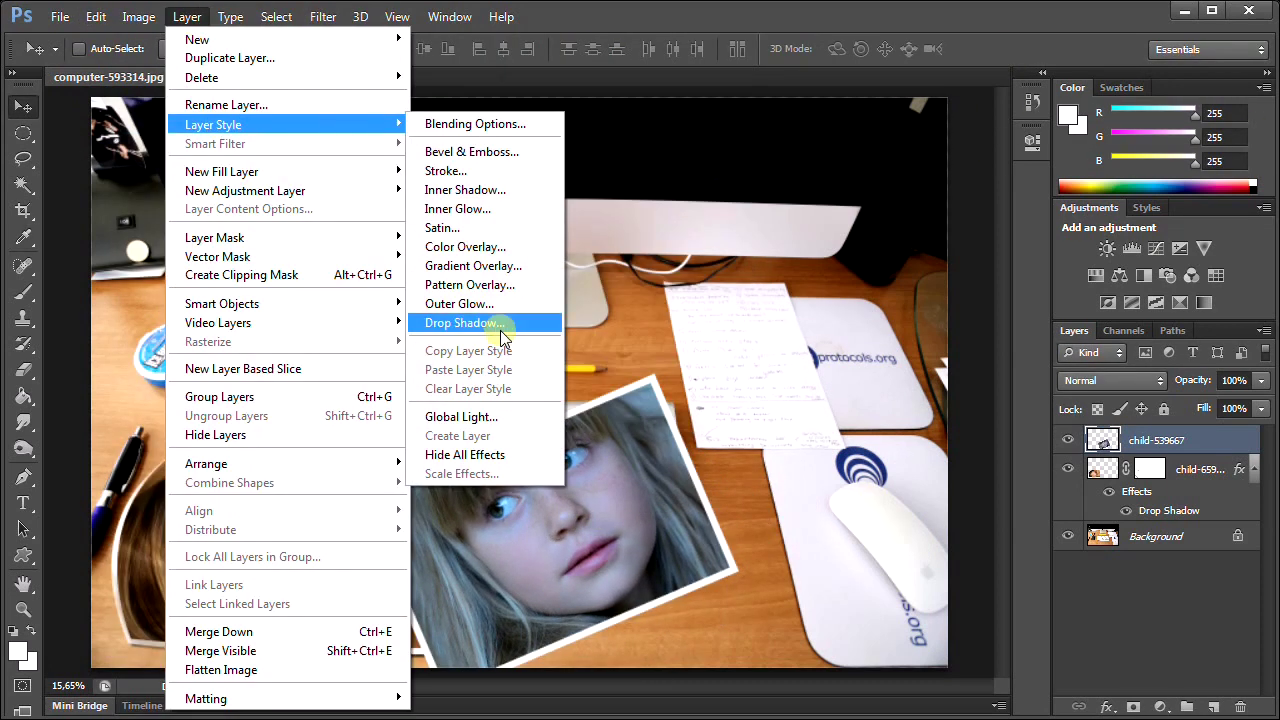
pyautogui.click(451, 483)
pyautogui.click(628, 93)
pyautogui.click(60, 17)
# Place the rocking-horse photo child-476506, scaled down in the lower left
pyautogui.click(86, 337)
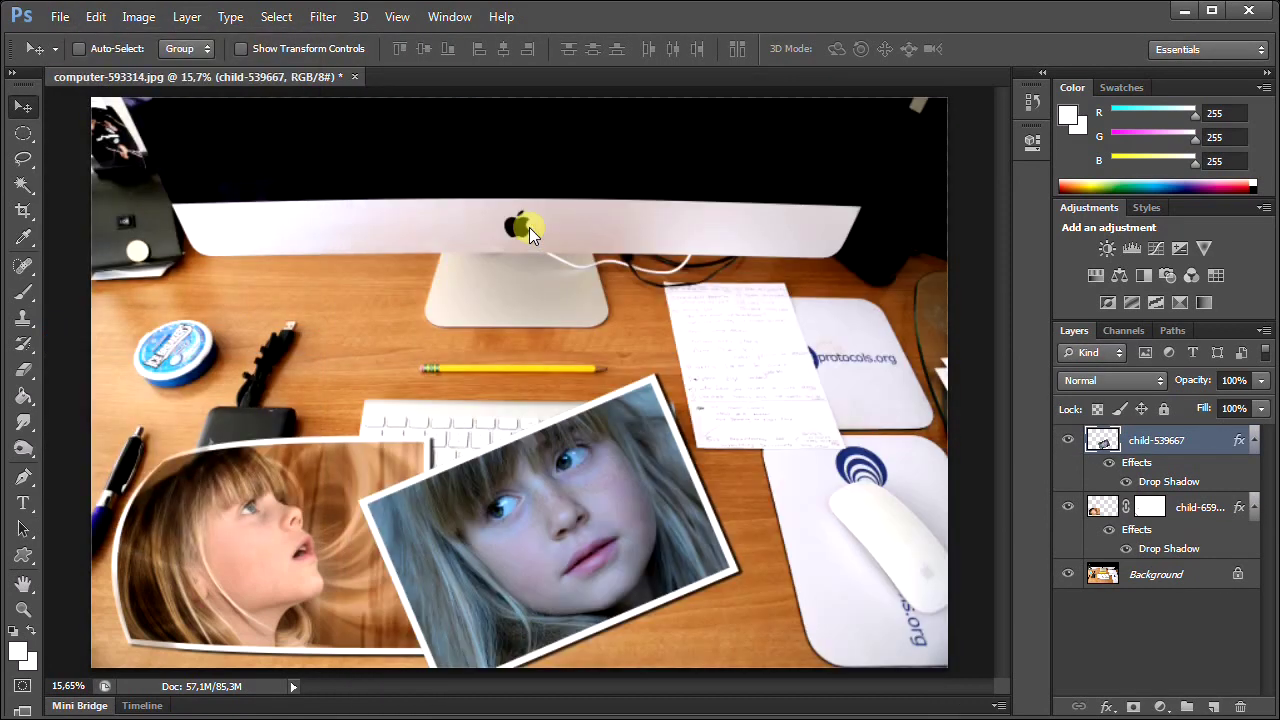
pyautogui.moveTo(343, 263); pyautogui.dragTo(392, 547)
pyautogui.moveTo(457, 391); pyautogui.dragTo(443, 428)
pyautogui.press('Return')
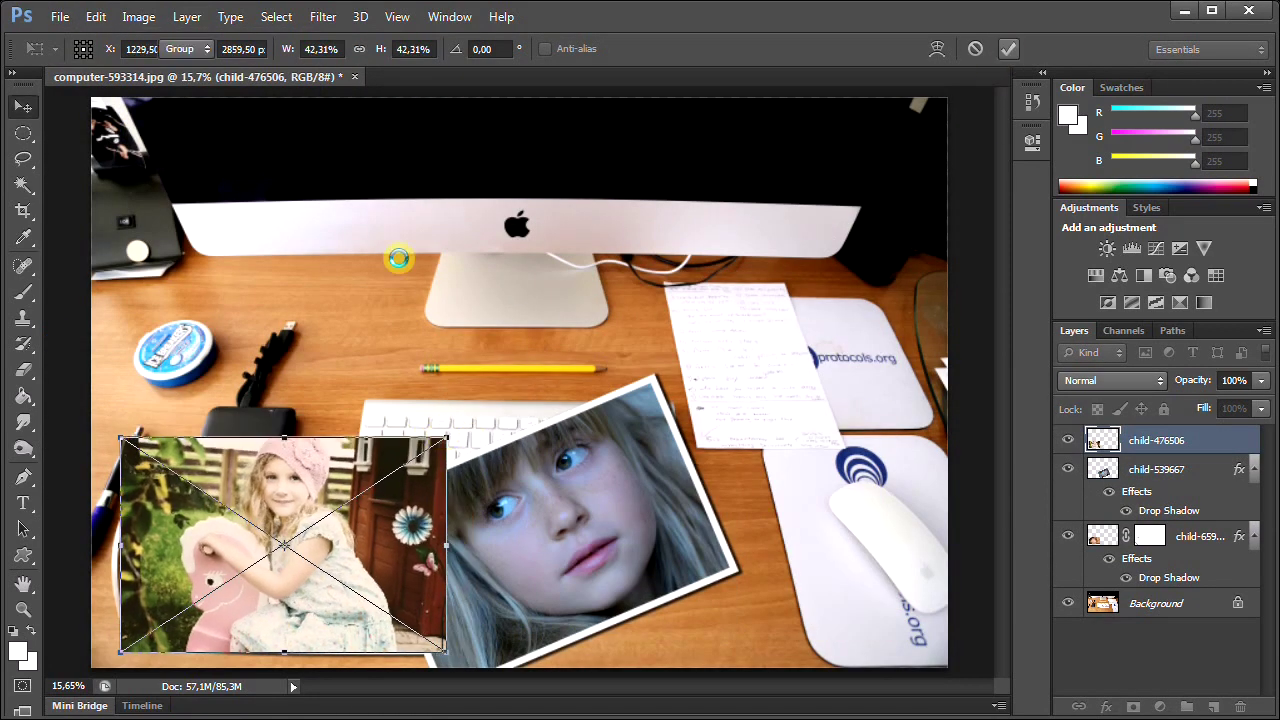
# Rasterize the rocking-horse photo and give it a white stroke border and drop shadow
pyautogui.click(187, 17)
pyautogui.click(138, 17)
pyautogui.click(189, 114)
pyautogui.click(680, 158)
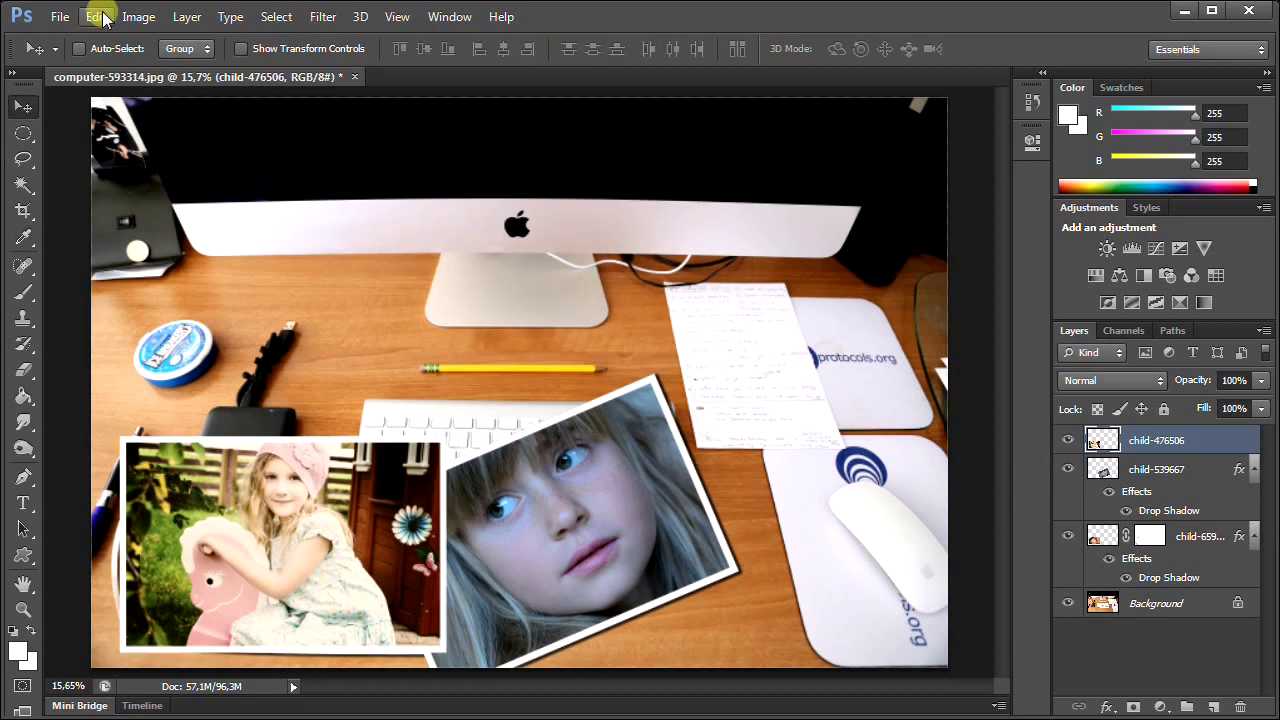
pyautogui.click(187, 17)
pyautogui.click(460, 319)
pyautogui.moveTo(330, 243); pyautogui.dragTo(340, 250)
pyautogui.click(626, 91)
# Rotate the rocking-horse photo and position it to the right, overlapping the blue-eyed print
pyautogui.hotkey('ctrl', 't')
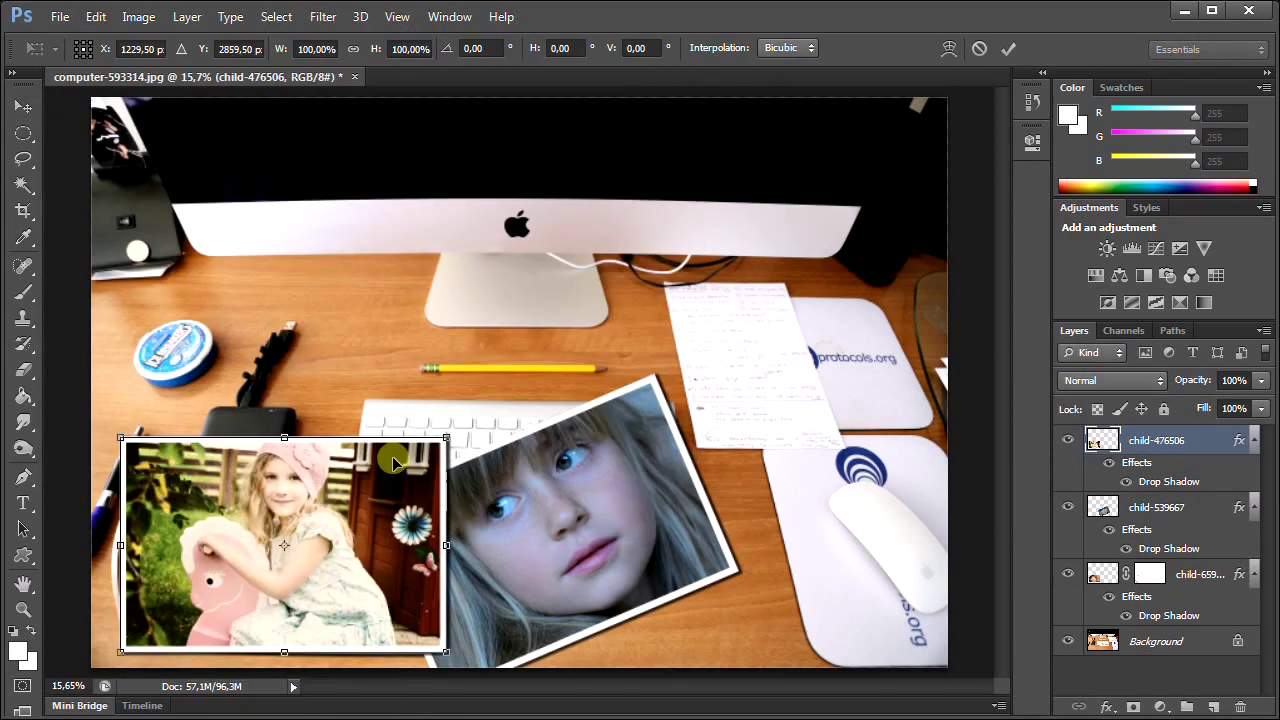
pyautogui.moveTo(277, 563); pyautogui.dragTo(690, 545)
pyautogui.moveTo(862, 428); pyautogui.dragTo(845, 408)
pyautogui.moveTo(762, 520); pyautogui.dragTo(746, 546)
pyautogui.press('Return')
# Place child-542038, rasterize it, and shrink it into the lower left
pyautogui.click(60, 17)
pyautogui.click(90, 342)
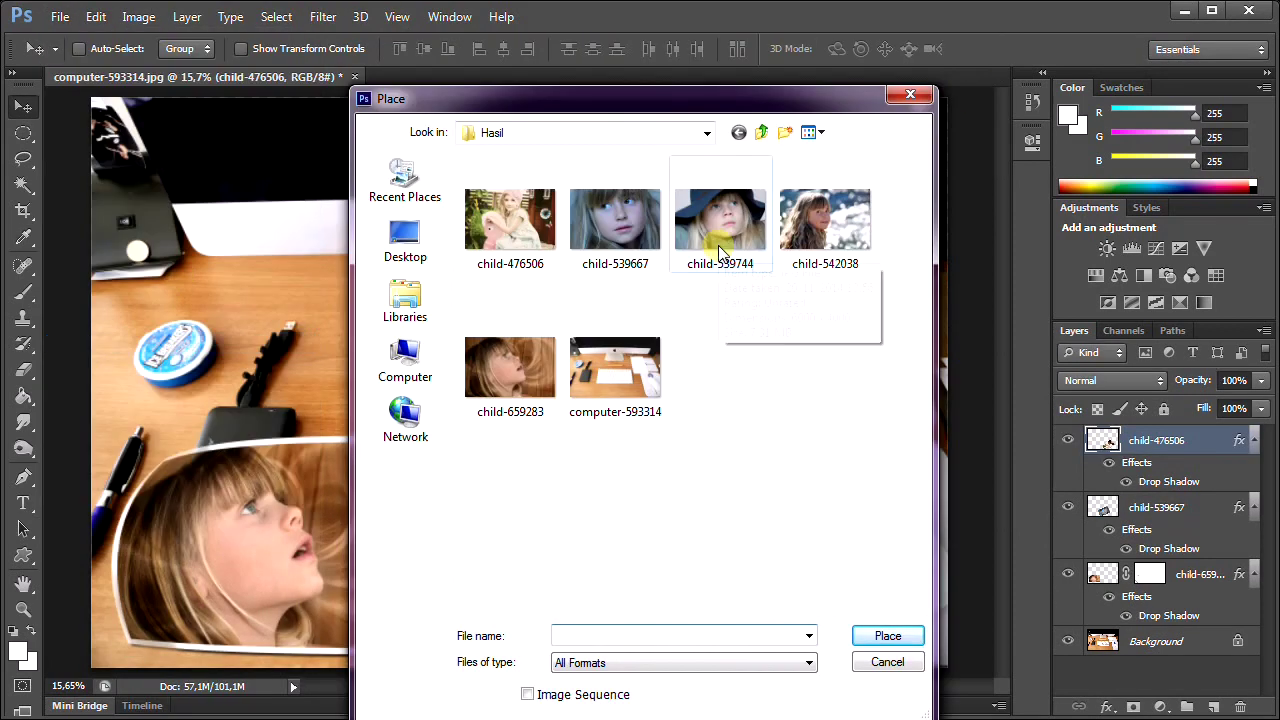
pyautogui.doubleClick(877, 158)
pyautogui.press('Return')
pyautogui.click(187, 17)
pyautogui.click(460, 452)
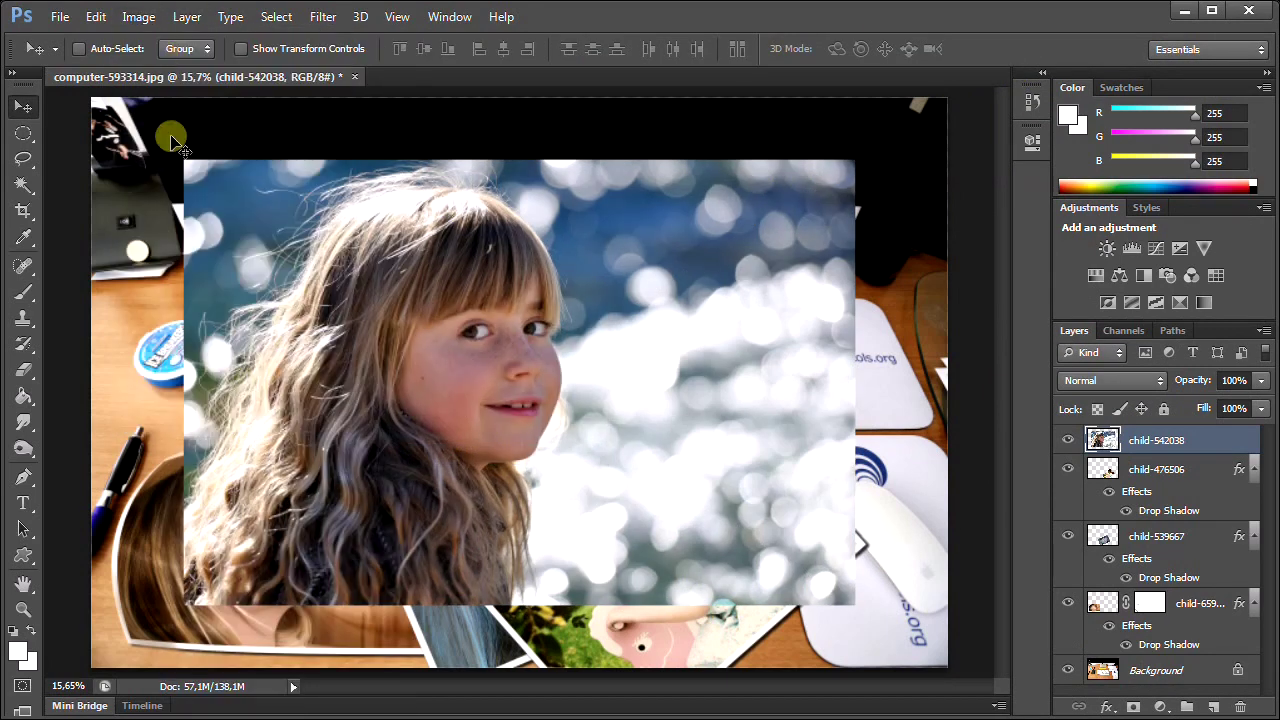
pyautogui.hotkey('ctrl', 't')
pyautogui.moveTo(178, 160); pyautogui.dragTo(491, 347)
pyautogui.moveTo(650, 480)
pyautogui.mouseDown()
pyautogui.moveTo(296, 533)
pyautogui.moveTo(292, 545)
pyautogui.mouseUp()
pyautogui.press('Return')
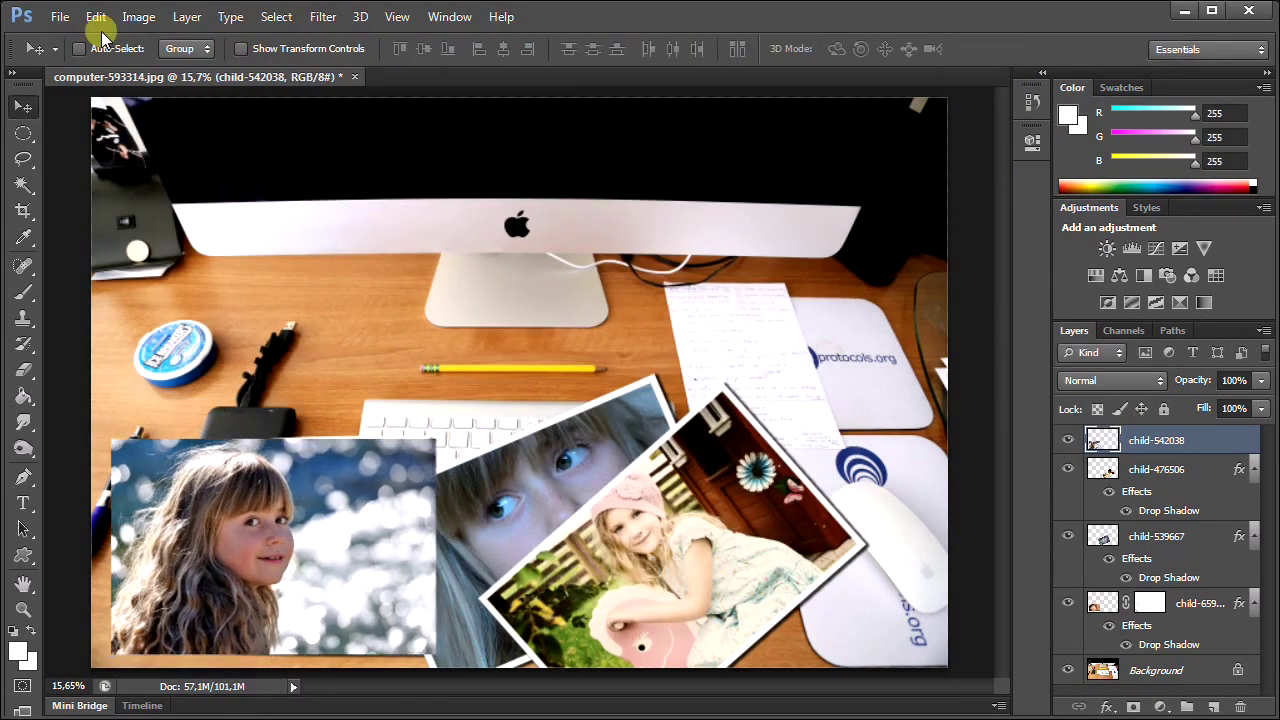
# Give the sunlit-hair photo a white border and a drop shadow
pyautogui.click(96, 17)
pyautogui.click(471, 363)
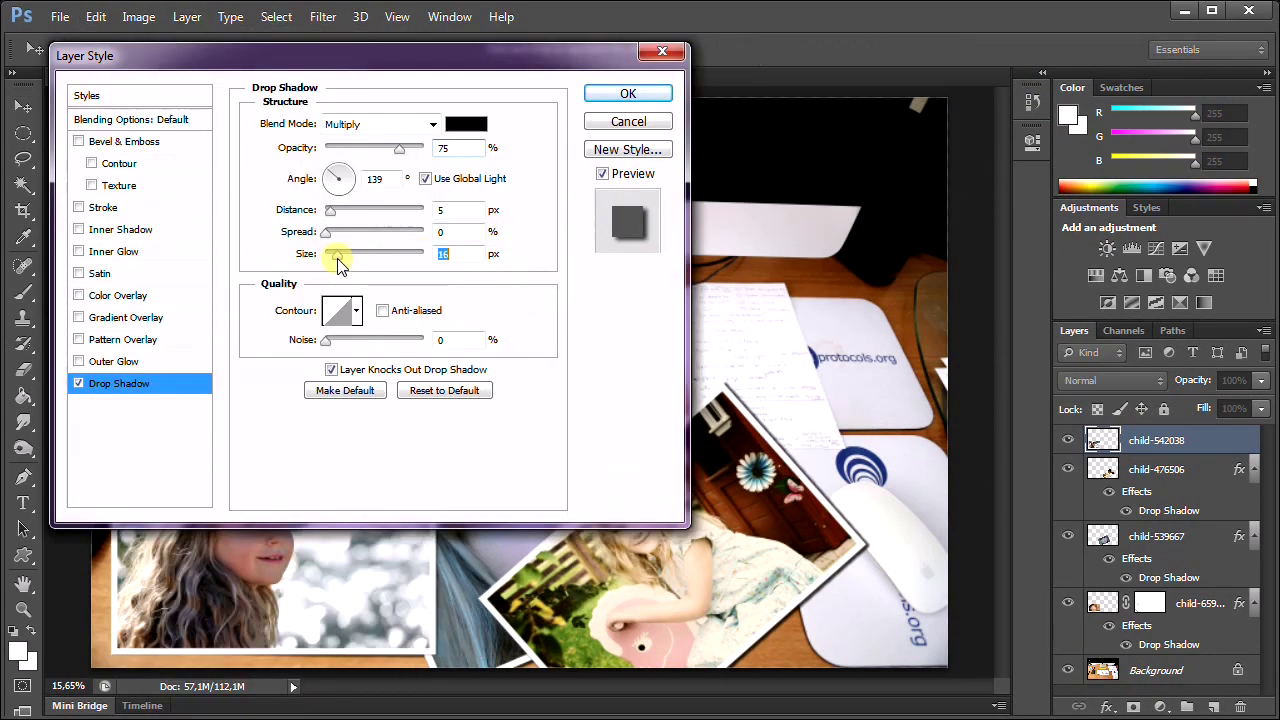
pyautogui.press('Return')
# Move the sunlit-hair photo to the lower right and rotate it about -15.5°
pyautogui.hotkey('ctrl', 't')
pyautogui.moveTo(285, 590); pyautogui.dragTo(783, 600)
pyautogui.moveTo(960, 640); pyautogui.dragTo(826, 566)
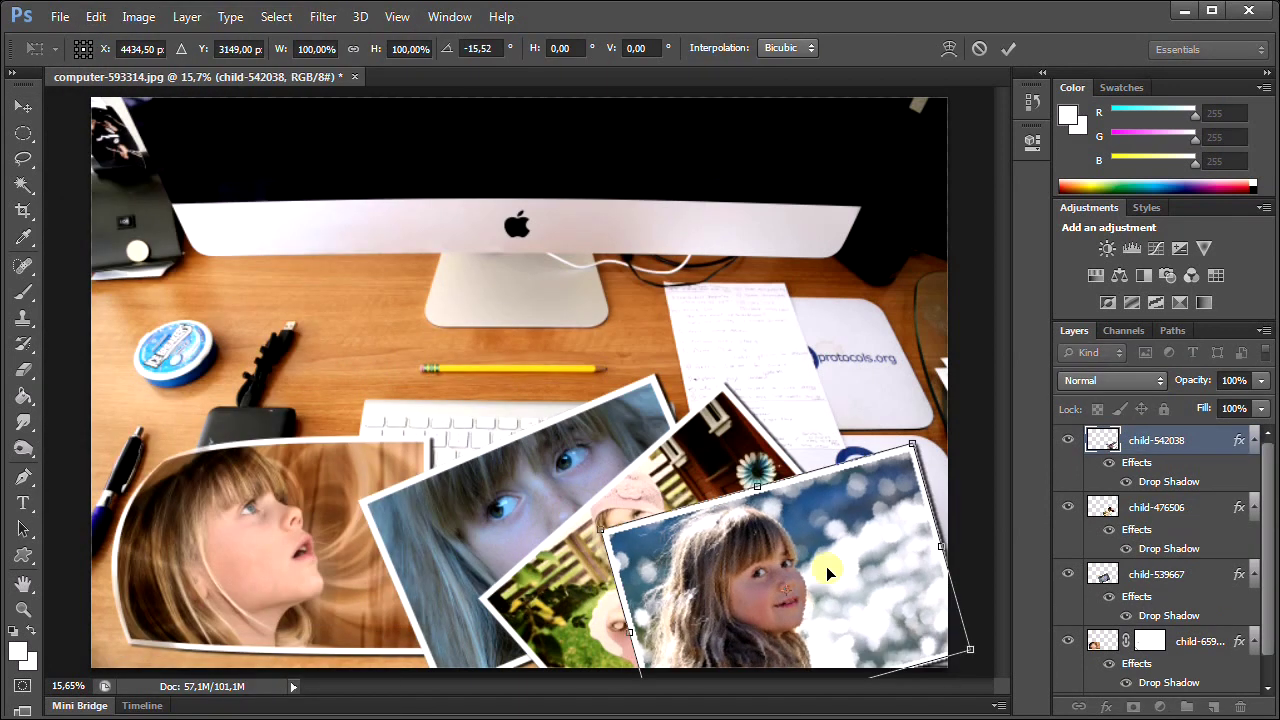
pyautogui.click(1009, 49)
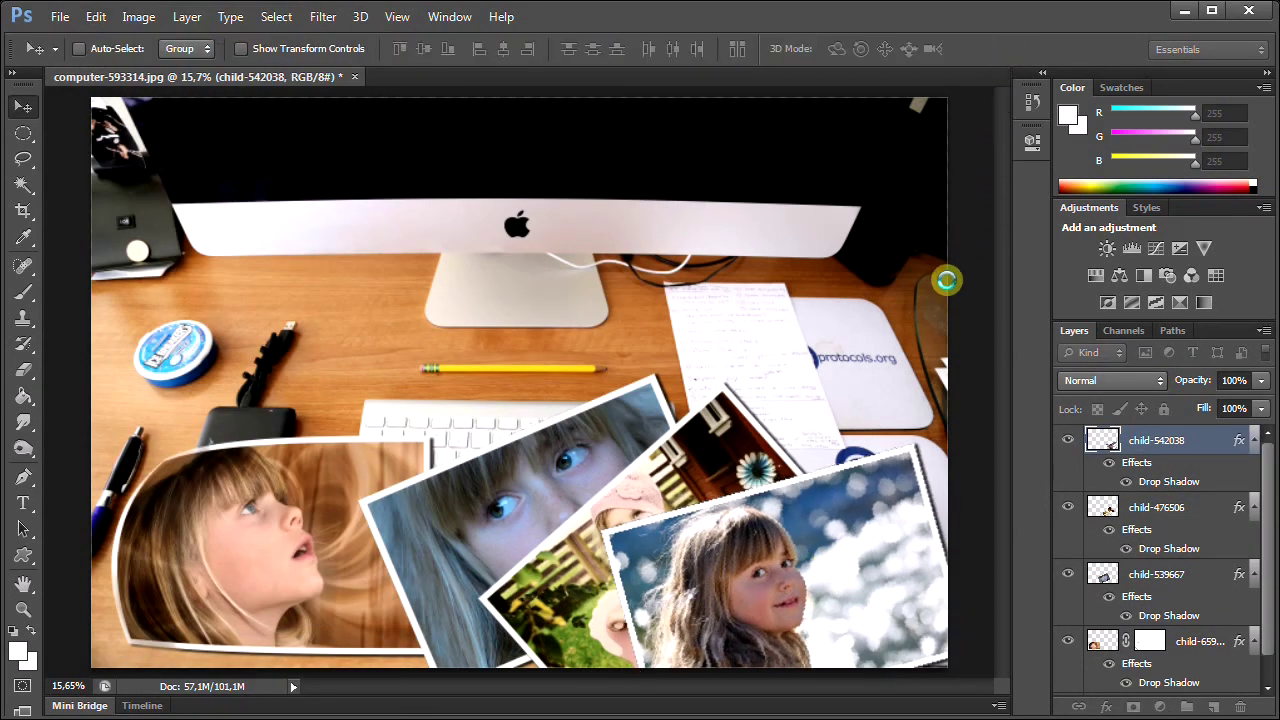
# Drag the child-659283 layer to the top, then toggle photo layers off and on to review
pyautogui.moveTo(1104, 653); pyautogui.dragTo(1104, 451)
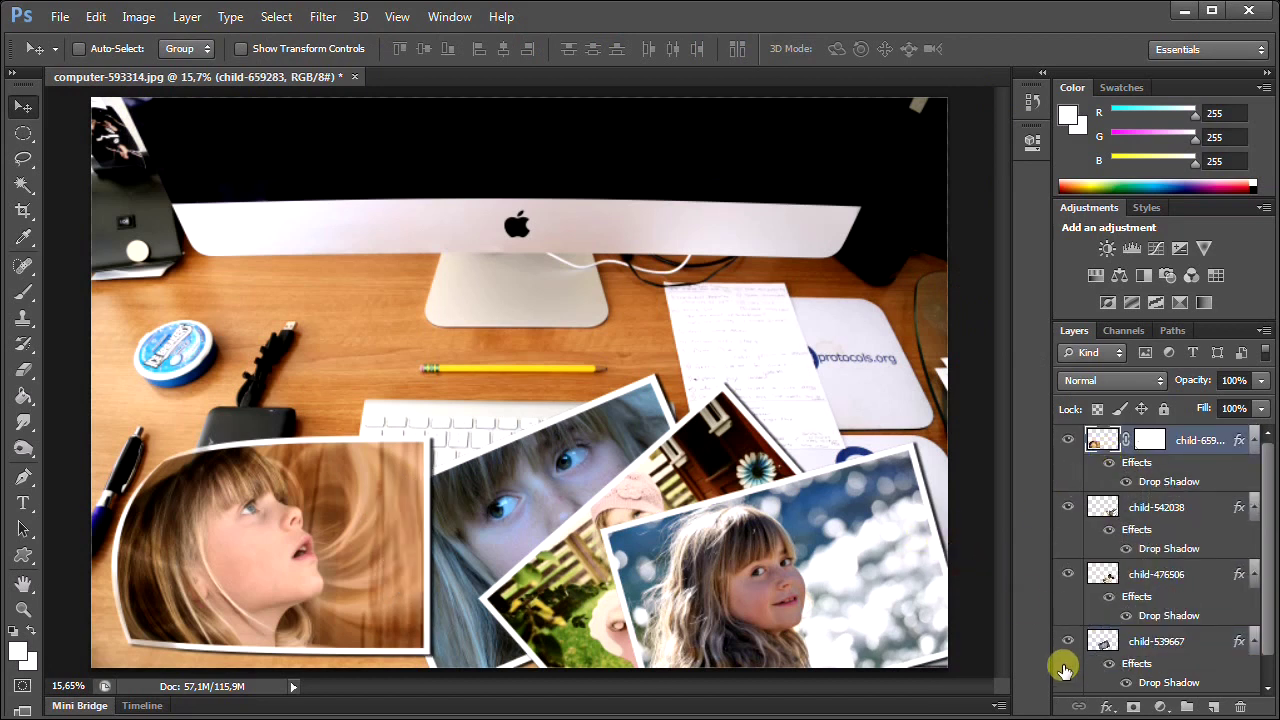
pyautogui.moveTo(1072, 636); pyautogui.dragTo(1072, 470)
pyautogui.click(1072, 444)
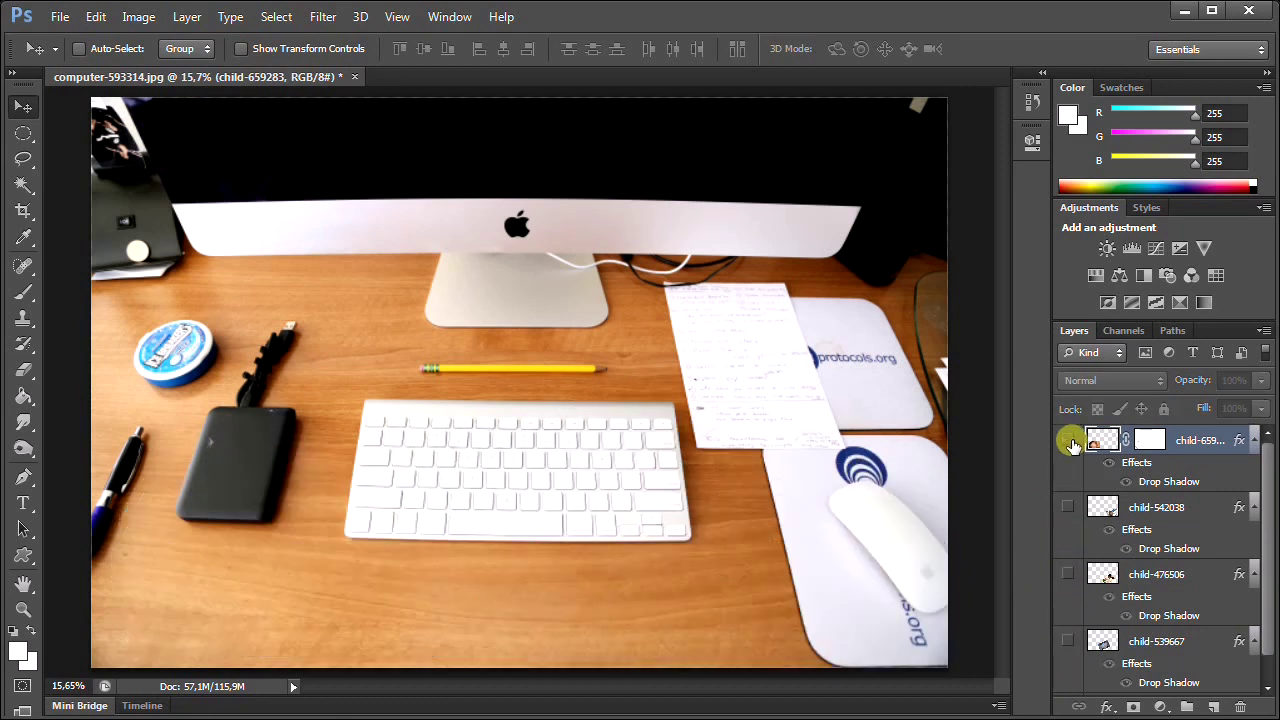
pyautogui.click(1072, 444)
pyautogui.click(1068, 507)
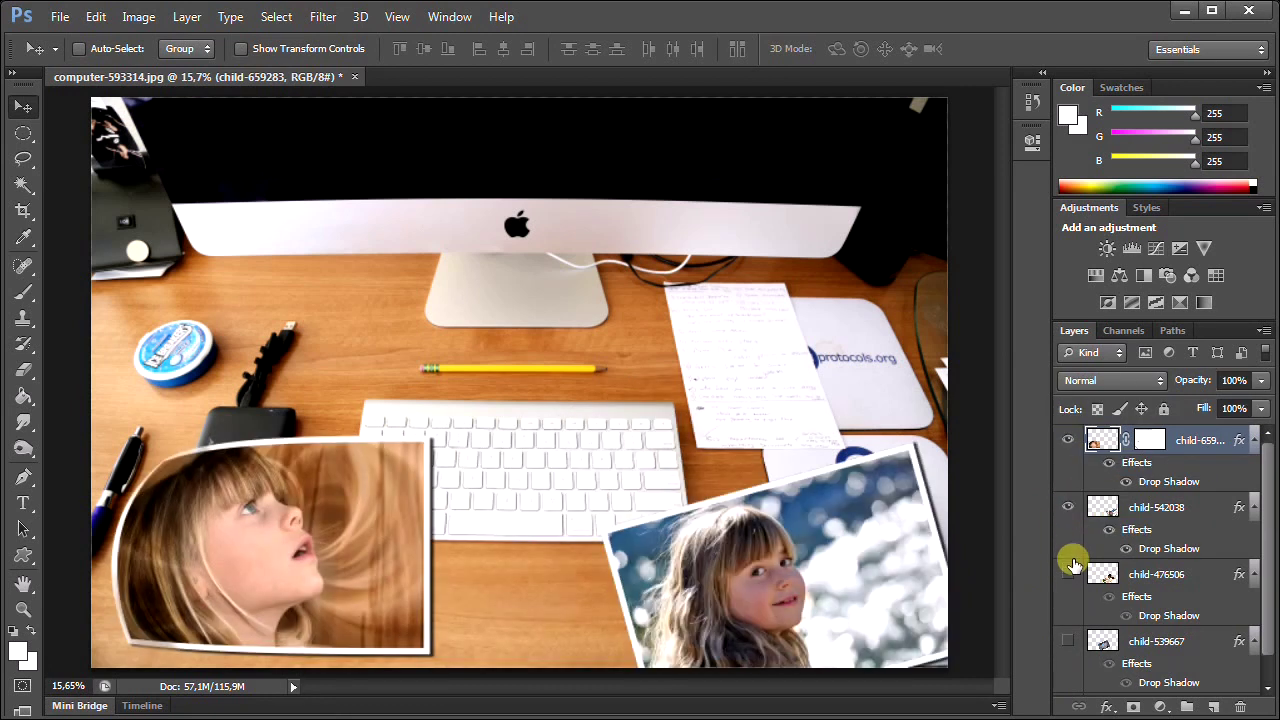
pyautogui.moveTo(1070, 580); pyautogui.dragTo(1065, 642)
pyautogui.click(1068, 643)
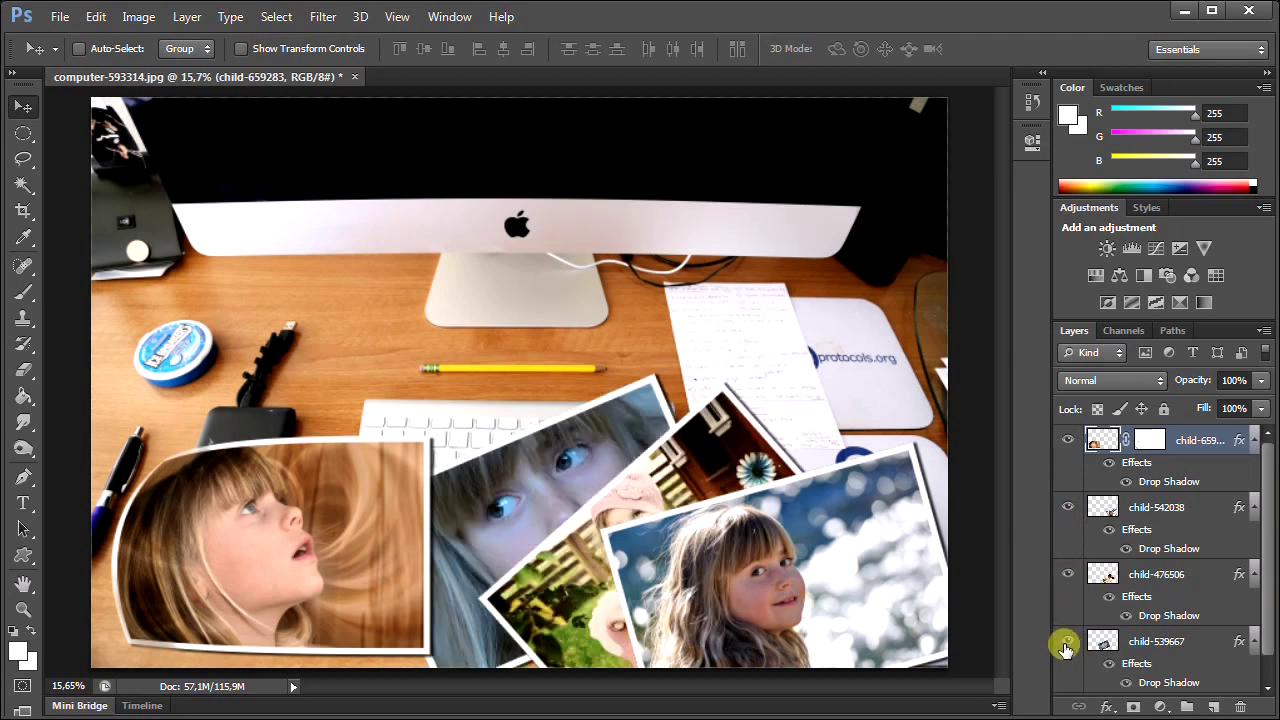